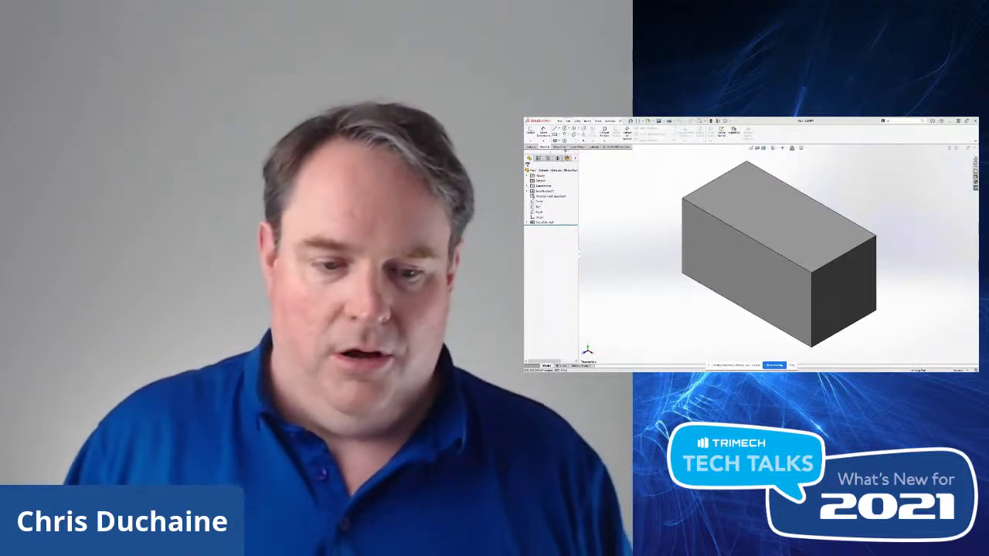
- Step through the CommandManager tabs to Evaluate and bring up the tab bar's display options menu
{"action": "left_click", "coordinate": [577, 147]}
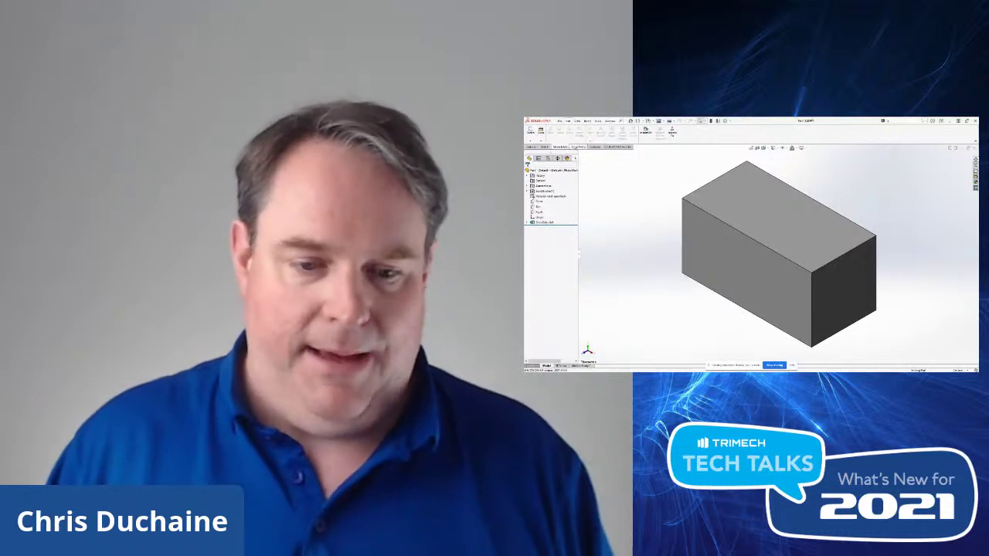
{"action": "left_click", "coordinate": [580, 146]}
{"action": "left_click", "coordinate": [595, 146]}
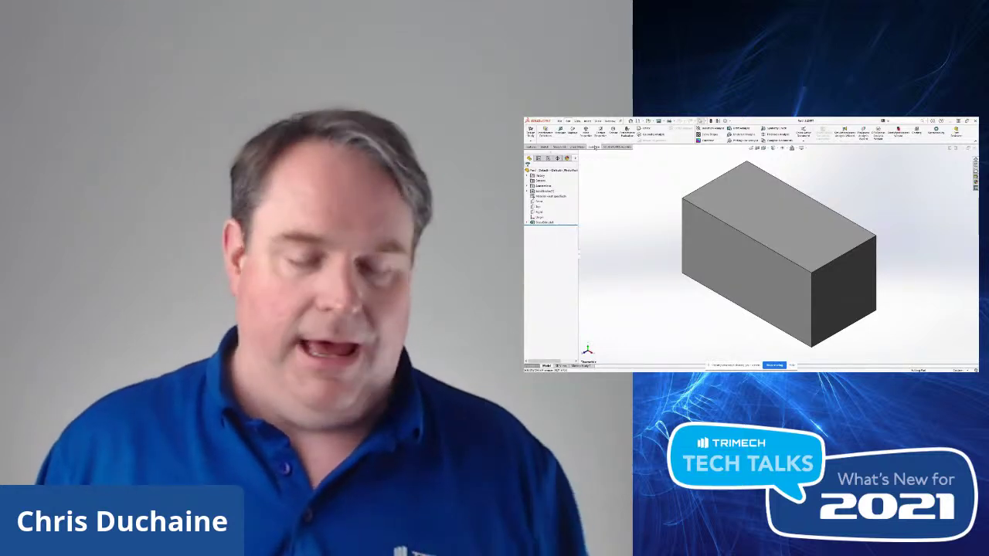
{"action": "right_click", "coordinate": [595, 146]}
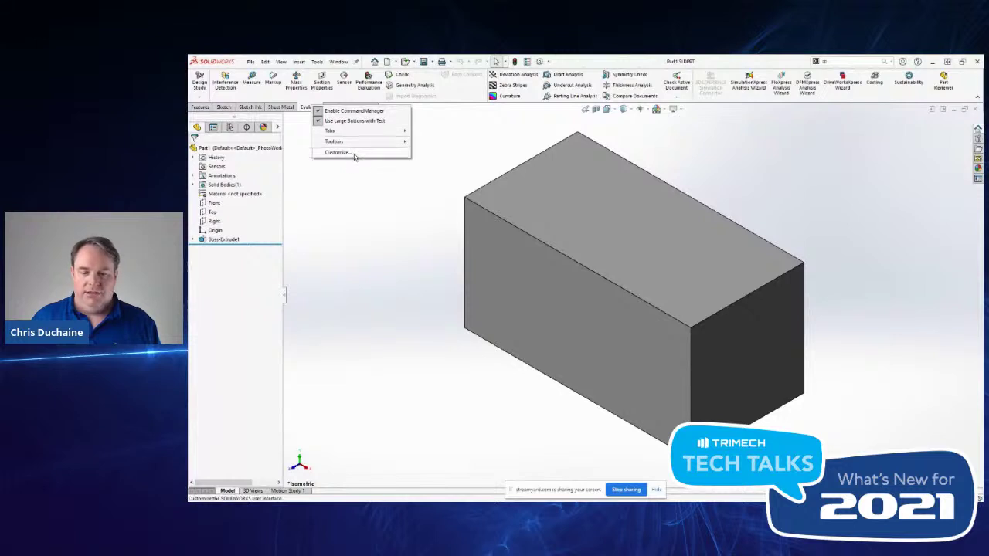
- Dismiss the tab menu and open the Customize dialog from the Options flyout
{"action": "left_click", "coordinate": [439, 120]}
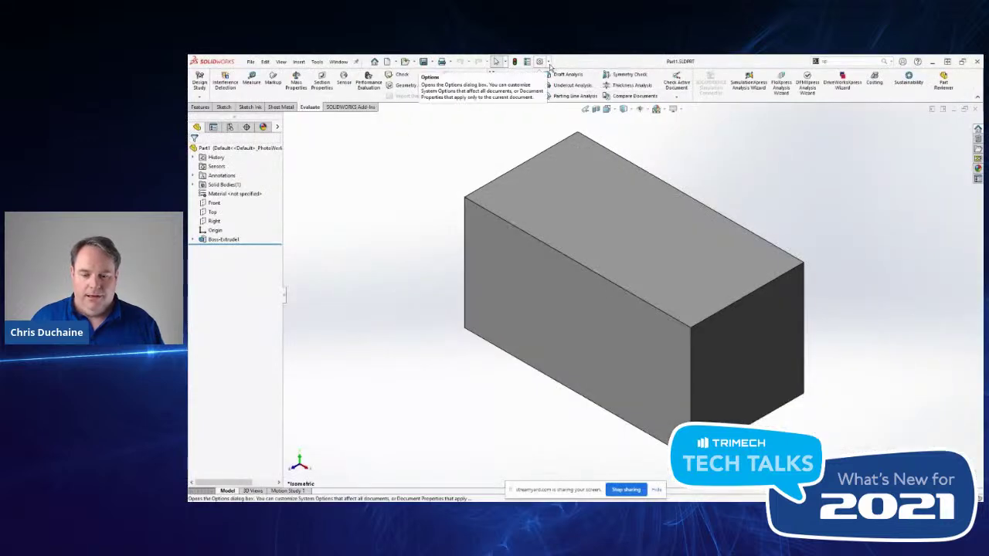
{"action": "left_click", "coordinate": [549, 62]}
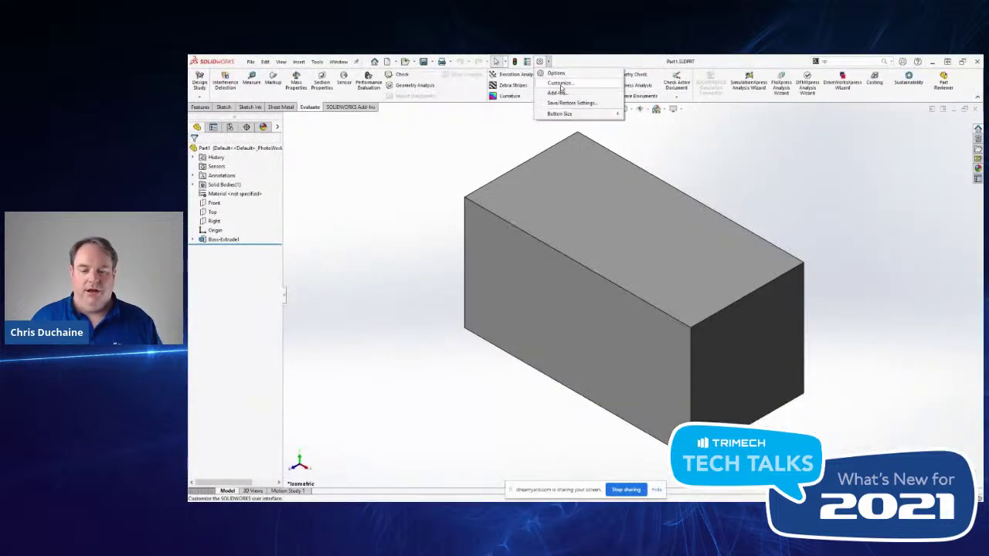
{"action": "left_click", "coordinate": [560, 83]}
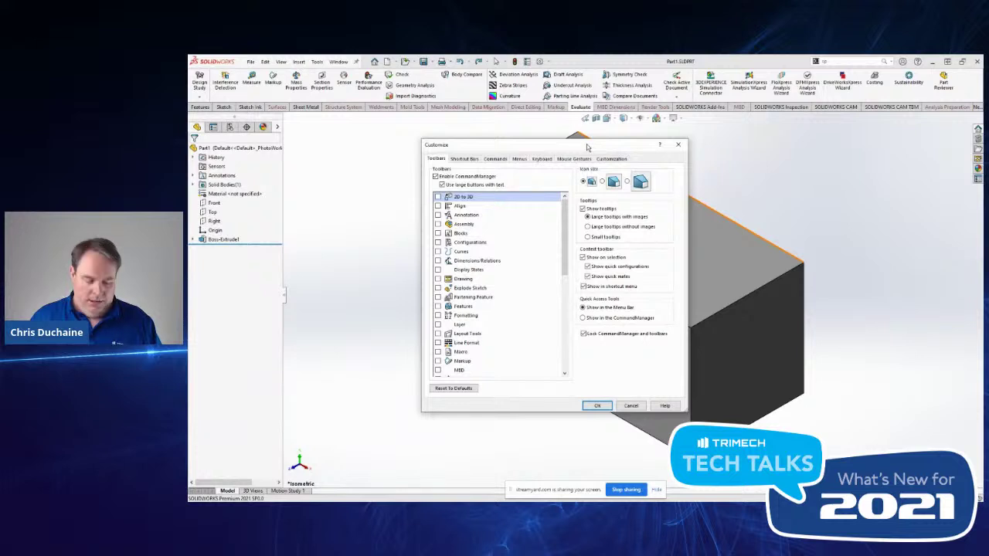
{"action": "key", "text": "ctrl"}
{"action": "key", "text": "ctrl"}
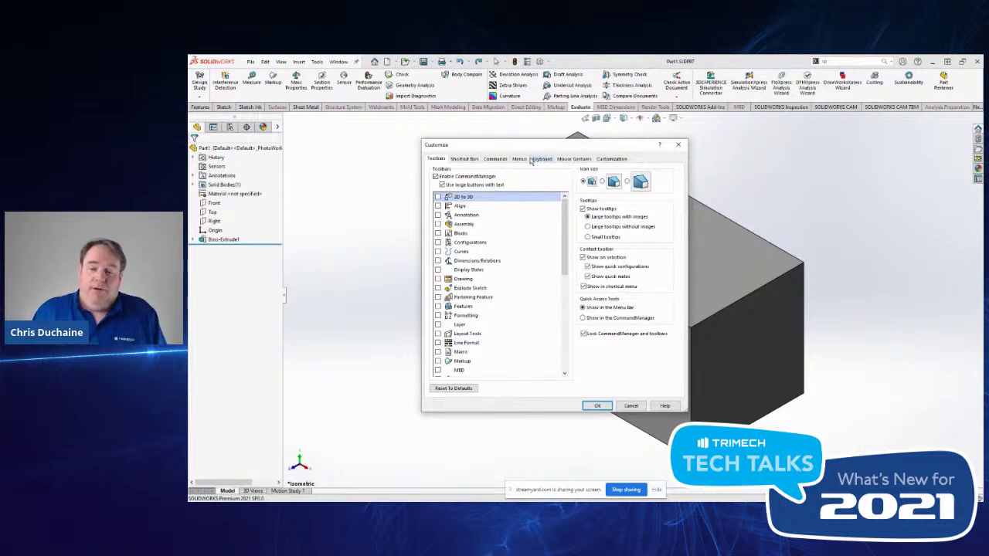
{"action": "key", "text": "ctrl"}
{"action": "key", "text": "ctrl"}
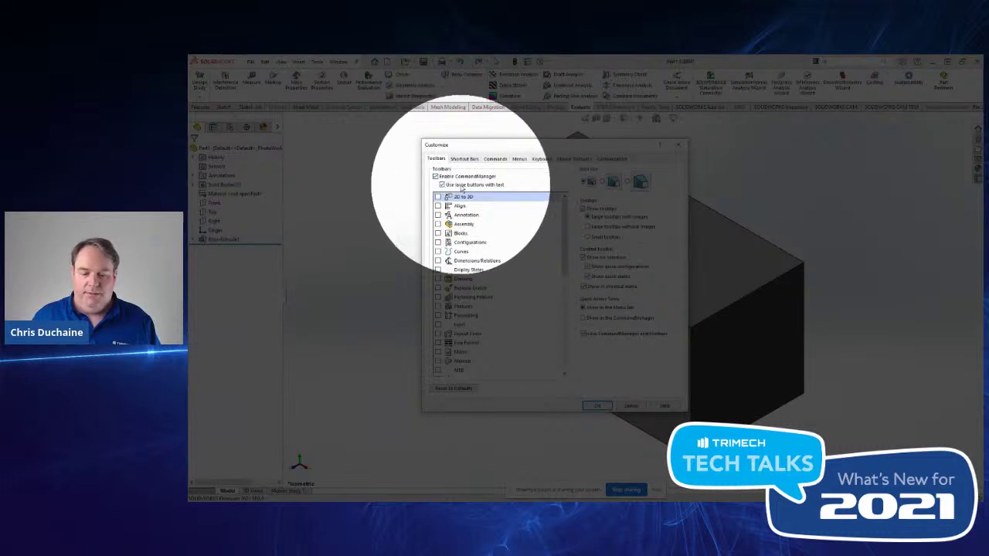
{"action": "key", "text": "ctrl"}
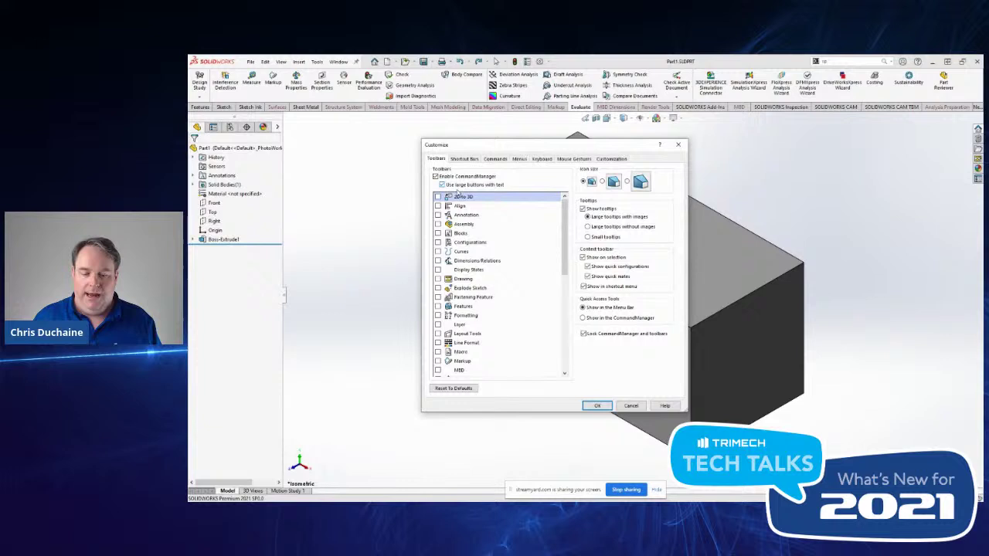
{"action": "left_click", "coordinate": [436, 177]}
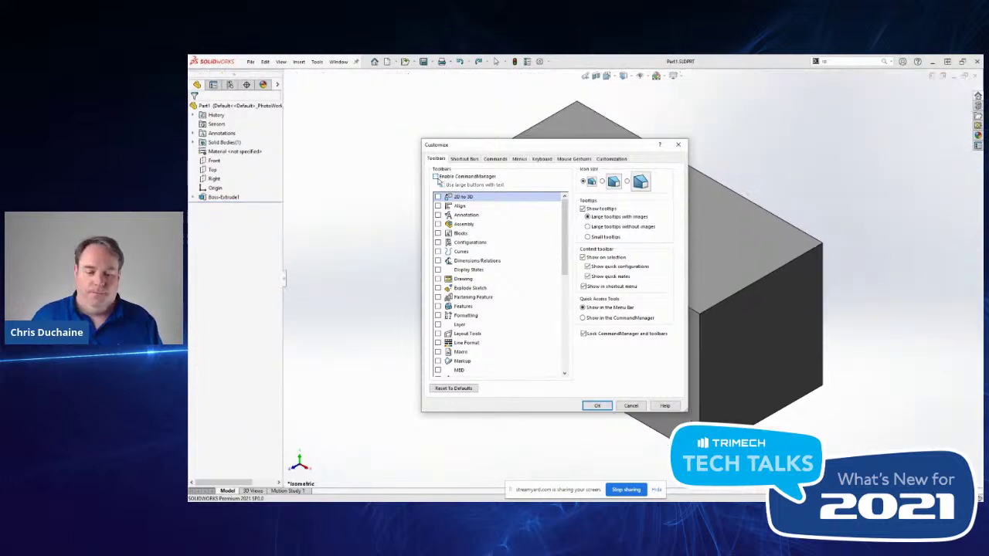
{"action": "left_click", "coordinate": [436, 177]}
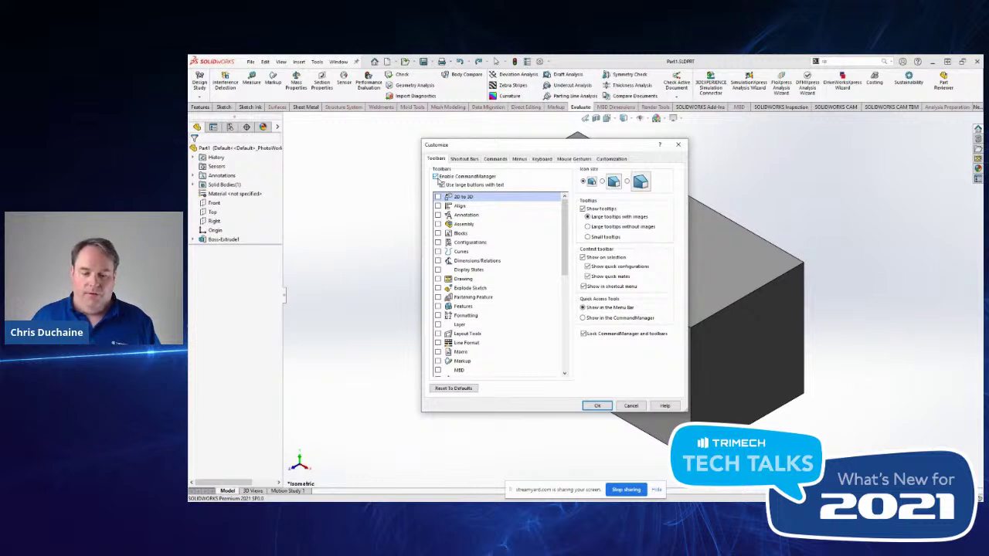
{"action": "key", "text": "ctrl"}
{"action": "key", "text": "ctrl"}
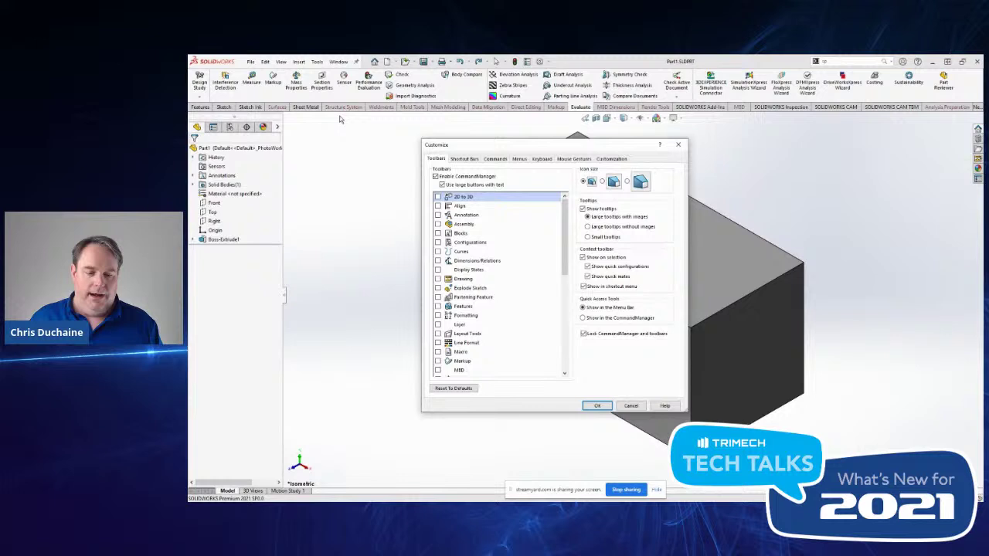
- Switch the CommandManager to the Sheet Metal tab
{"action": "left_click", "coordinate": [309, 107]}
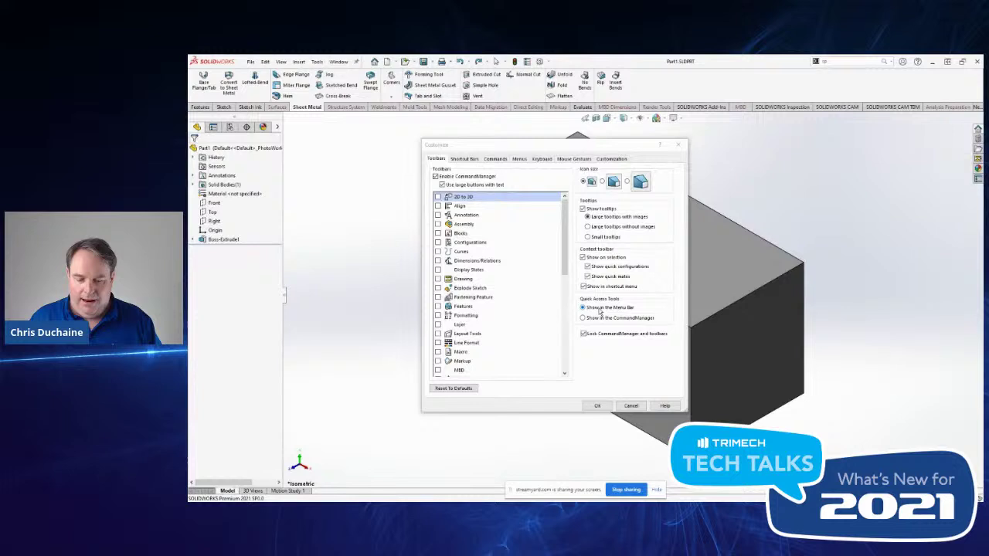
- Set Quick Access Tools to Show in the CommandManager and browse Sketch Ink, Surfaces and Sheet Metal tabs
{"action": "left_click", "coordinate": [600, 317]}
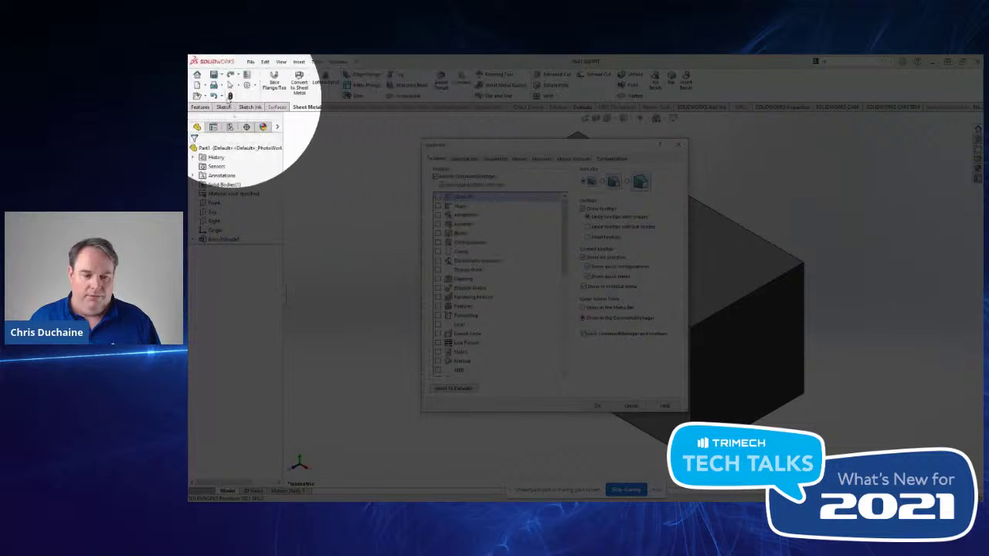
{"action": "left_click", "coordinate": [252, 106]}
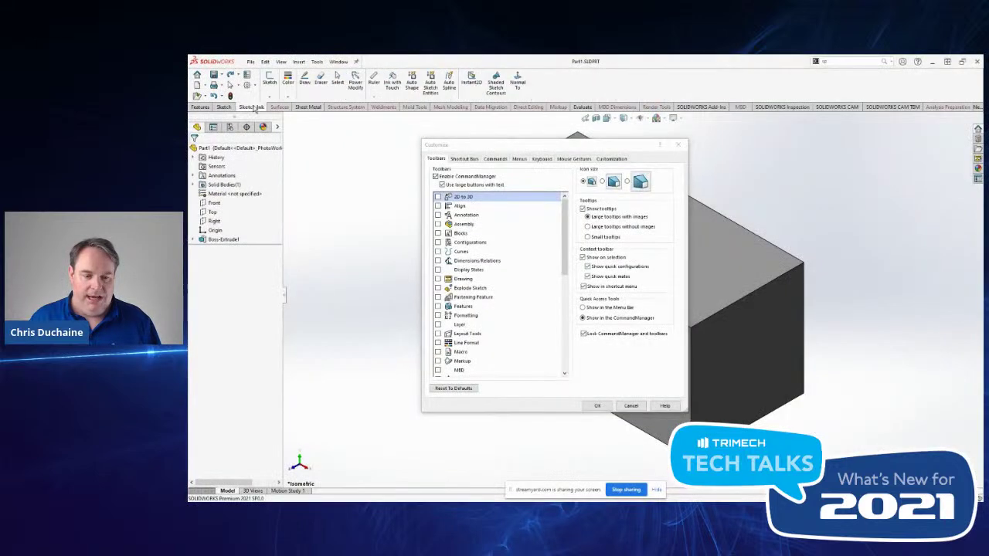
{"action": "left_click", "coordinate": [277, 107]}
{"action": "left_click", "coordinate": [306, 108]}
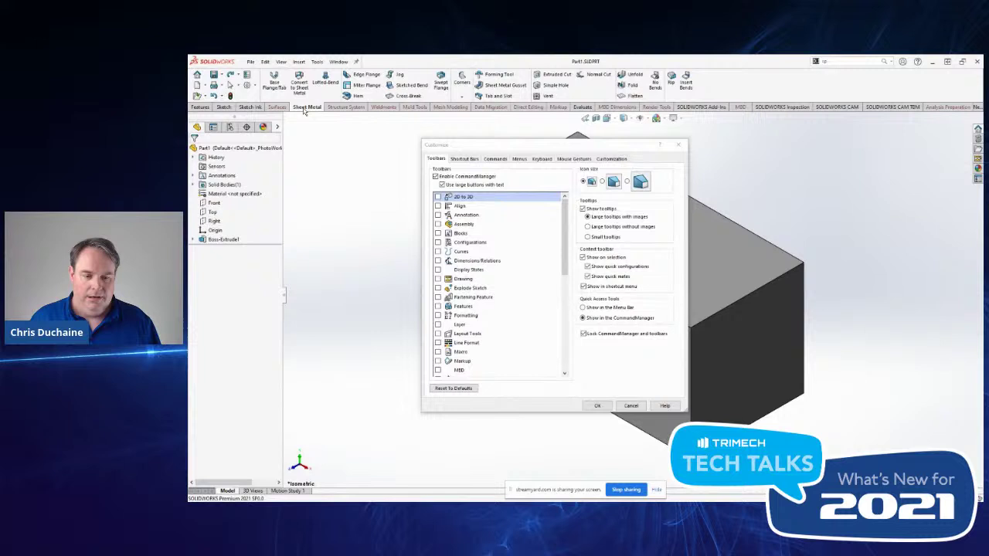
{"action": "left_click", "coordinate": [278, 107]}
{"action": "left_click", "coordinate": [251, 107]}
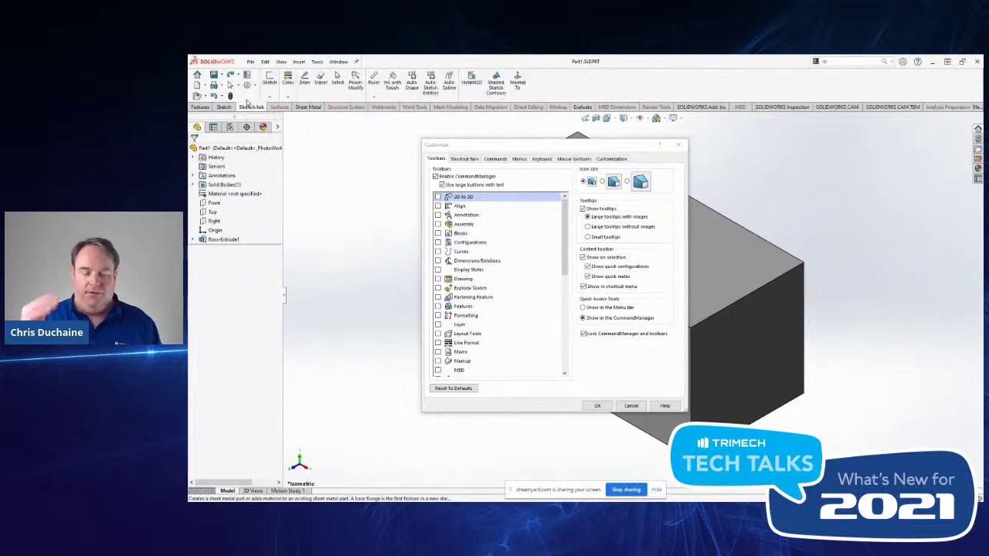
- Return Quick Access Tools to Show in the Menu Bar and list the toolbars available as tabs
{"action": "left_click", "coordinate": [601, 309]}
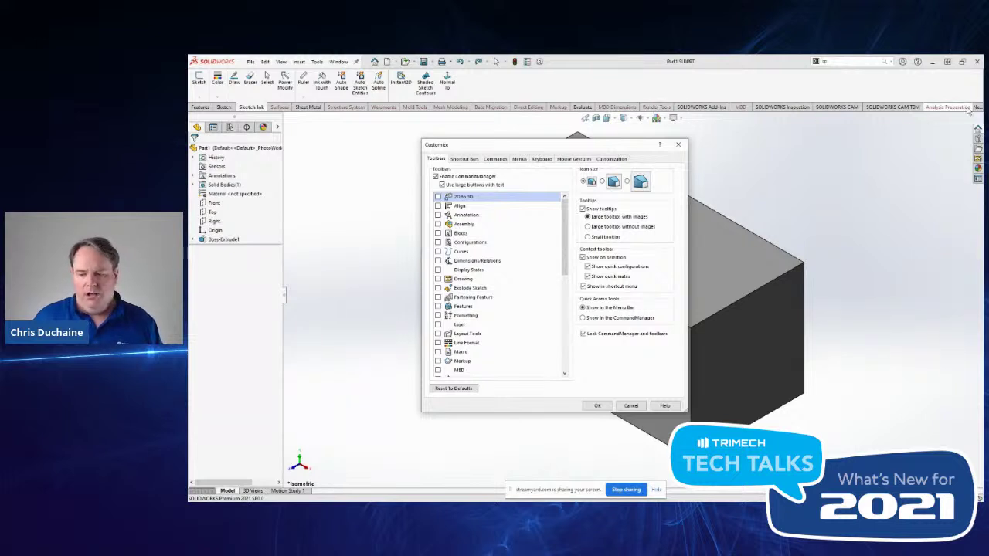
{"action": "key", "text": "ctrl"}
{"action": "key", "text": "ctrl"}
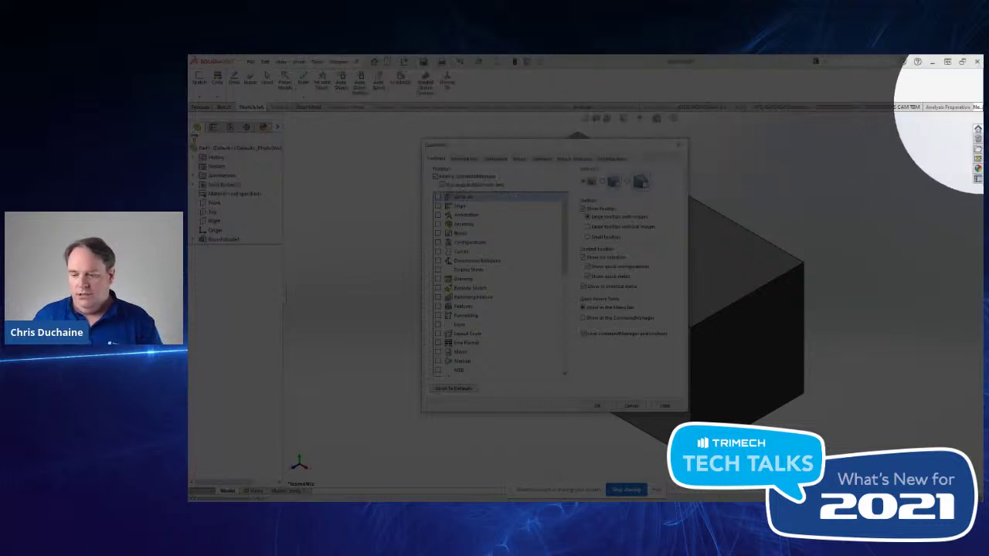
{"action": "left_click", "coordinate": [978, 108]}
- Add a new empty tab to the CommandManager
{"action": "left_click", "coordinate": [978, 109]}
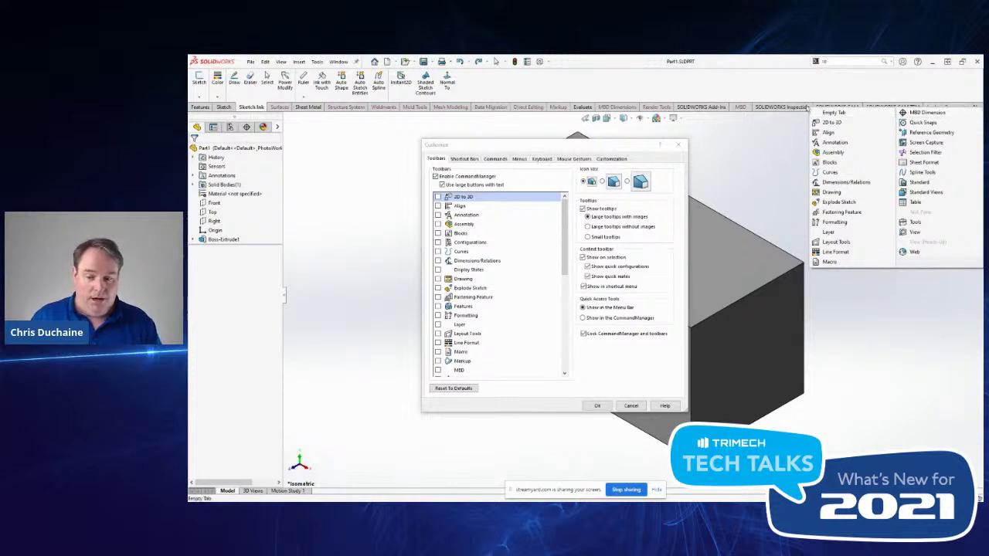
{"action": "left_click", "coordinate": [541, 124]}
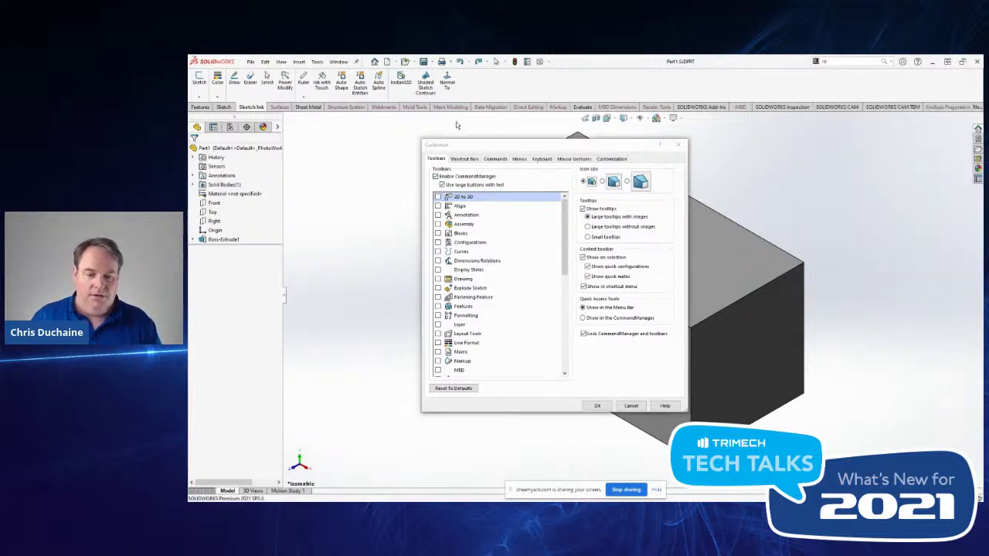
{"action": "right_click", "coordinate": [418, 111]}
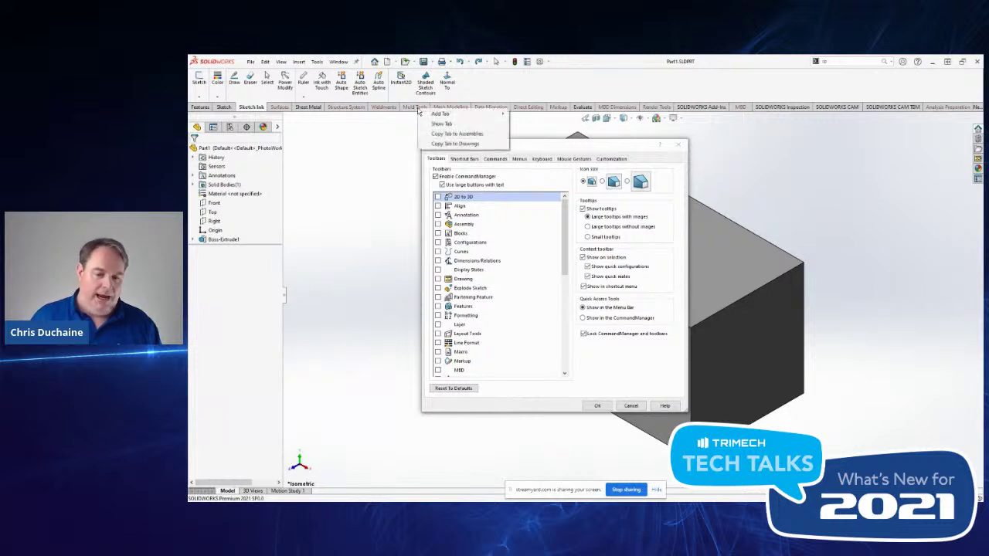
{"action": "mouse_move", "coordinate": [431, 115]}
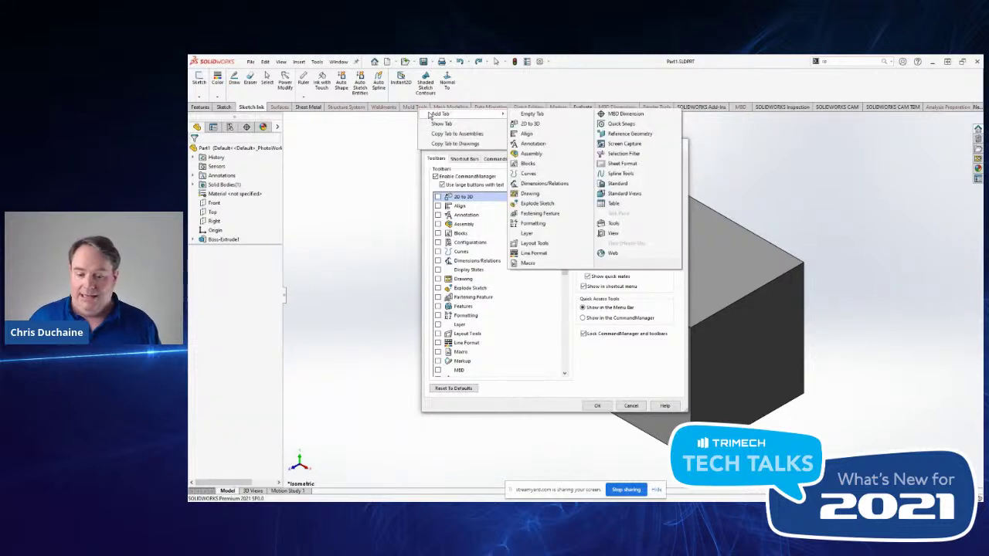
{"action": "left_click", "coordinate": [525, 114]}
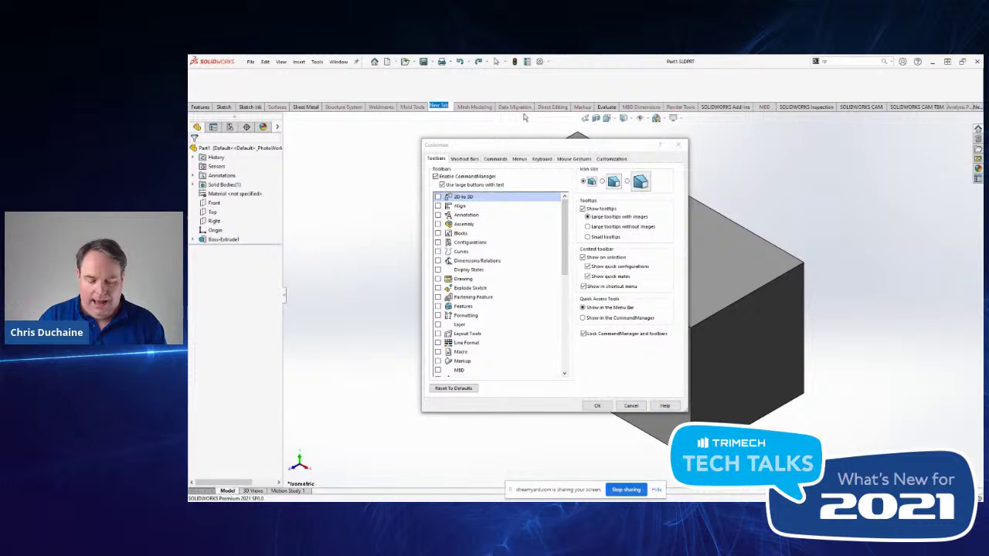
- Name the new tab 'Tech Talks' and move it right after Structure System
{"action": "key", "text": "BackSpace"}
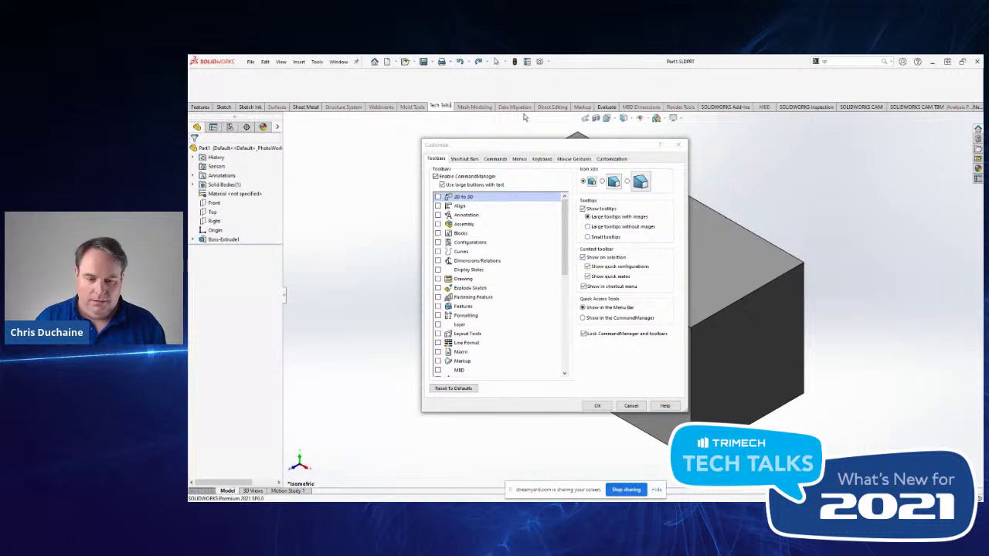
{"action": "key", "text": "Return"}
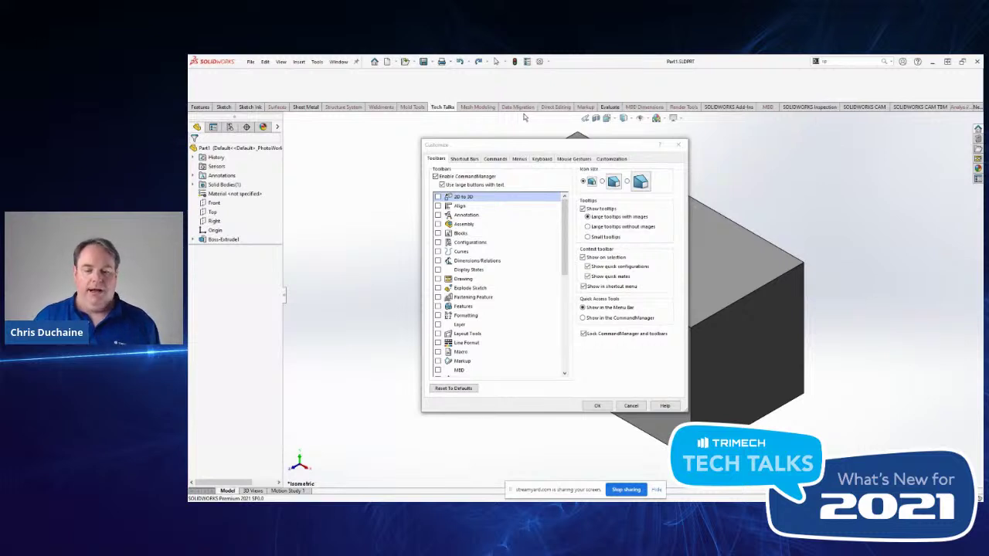
{"action": "left_click_drag", "start_coordinate": [454, 109], "coordinate": [374, 109]}
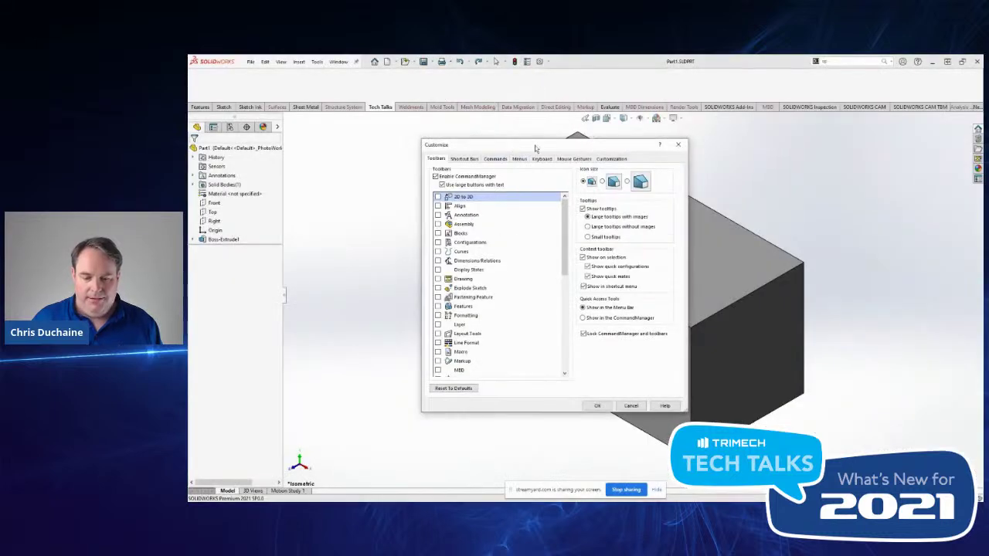
- On the Commands page, drag the Assembly and Standard buttons onto the Tech Talks tab
{"action": "left_click", "coordinate": [489, 159]}
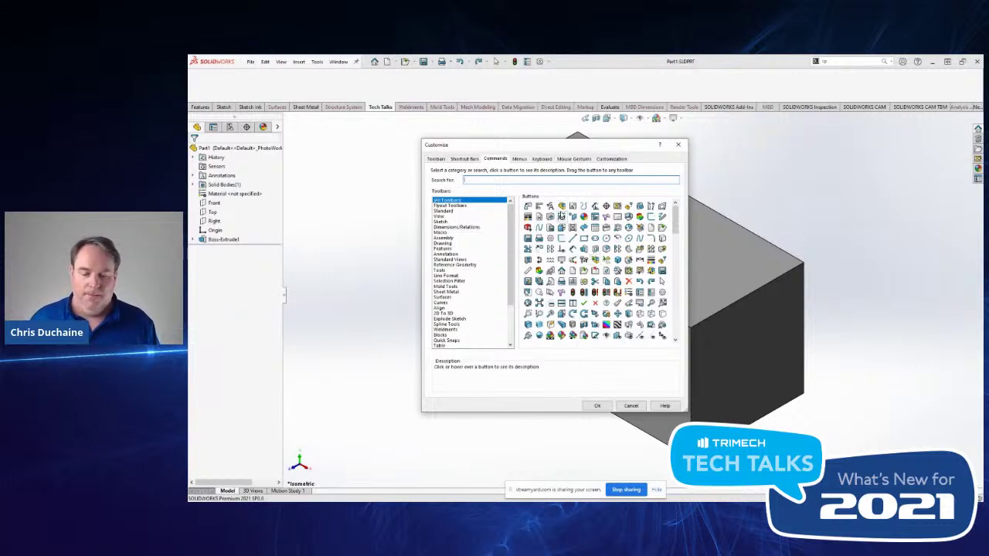
{"action": "left_click_drag", "start_coordinate": [562, 207], "coordinate": [222, 86]}
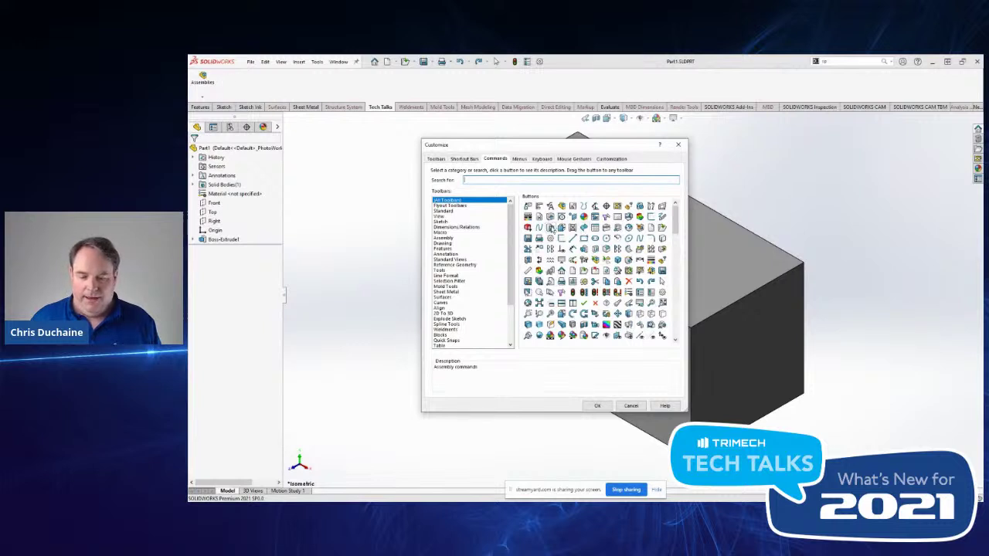
{"action": "mouse_move", "coordinate": [552, 227]}
{"action": "left_mouse_down"}
{"action": "mouse_move", "coordinate": [287, 67]}
{"action": "mouse_move", "coordinate": [276, 83]}
{"action": "left_mouse_up"}
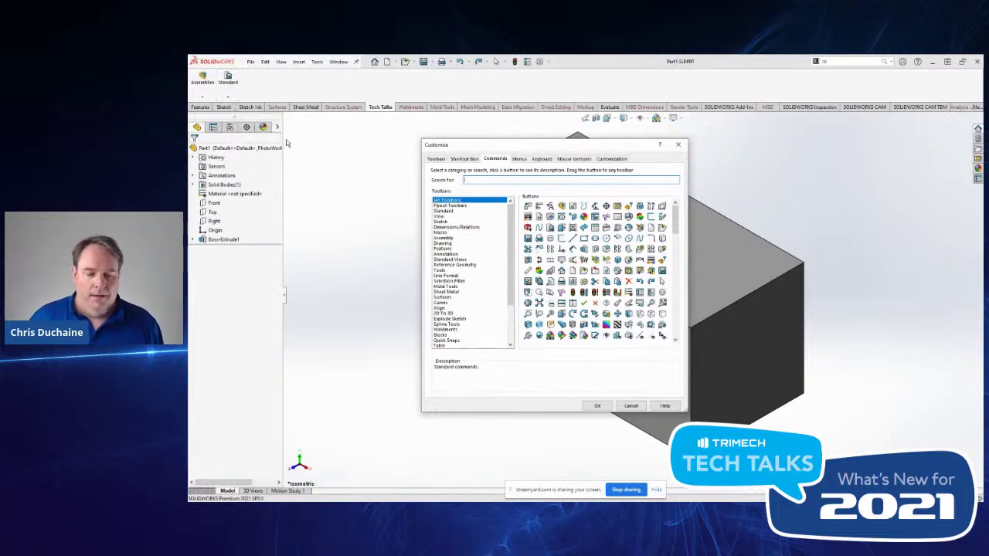
- Remove the Standard and Assemblies buttons again and show the Sketch category's commands
{"action": "left_click_drag", "start_coordinate": [228, 77], "coordinate": [450, 235]}
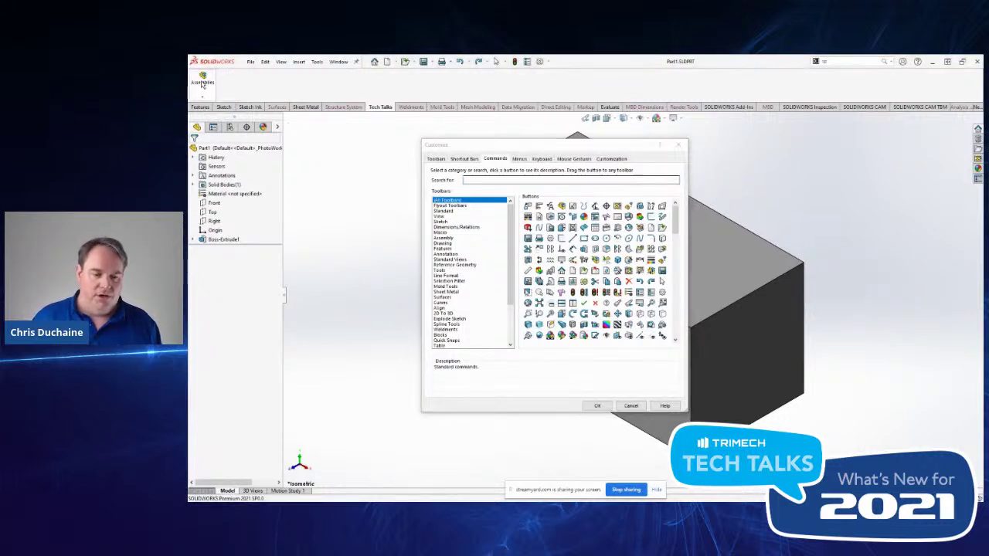
{"action": "left_click_drag", "start_coordinate": [203, 77], "coordinate": [318, 170]}
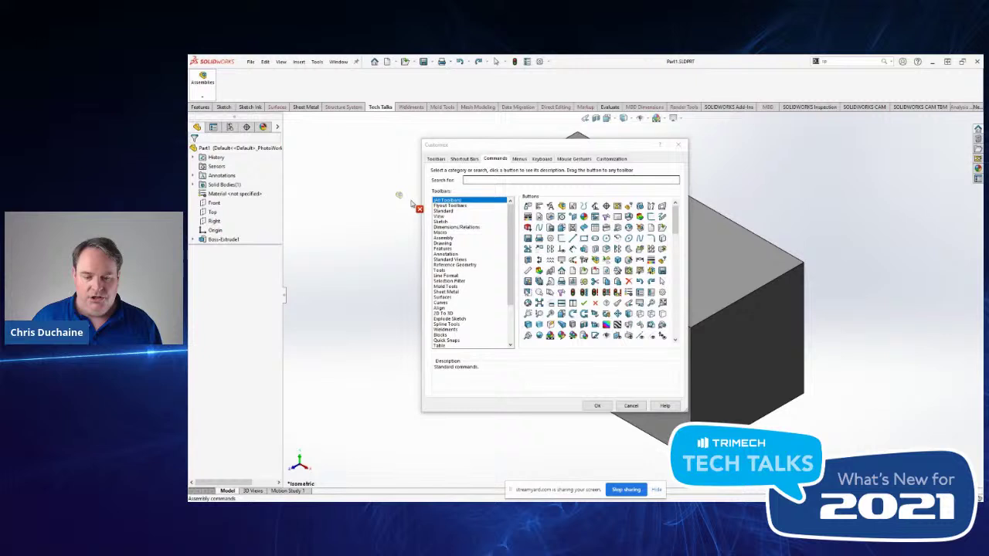
{"action": "left_click_drag", "start_coordinate": [412, 204], "coordinate": [496, 225]}
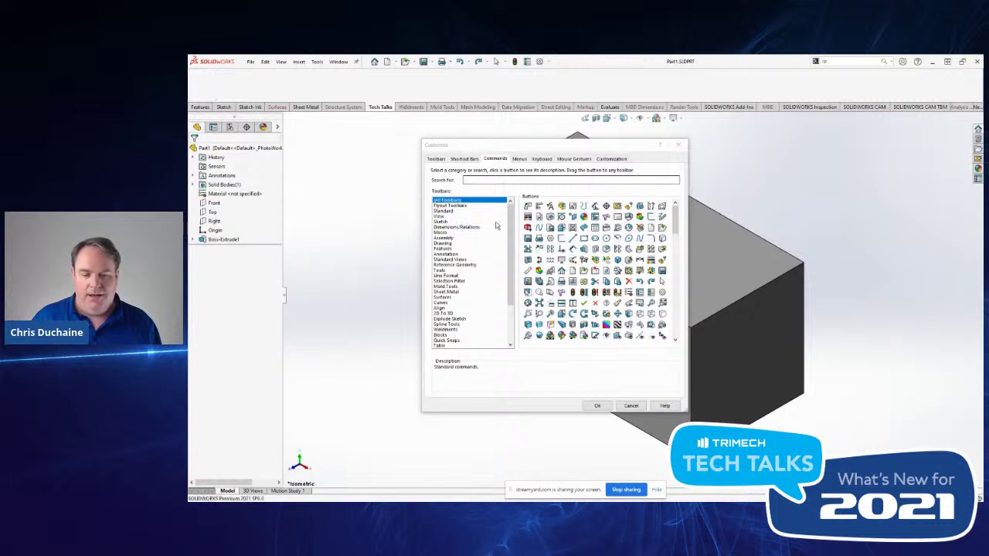
{"action": "left_click", "coordinate": [443, 222]}
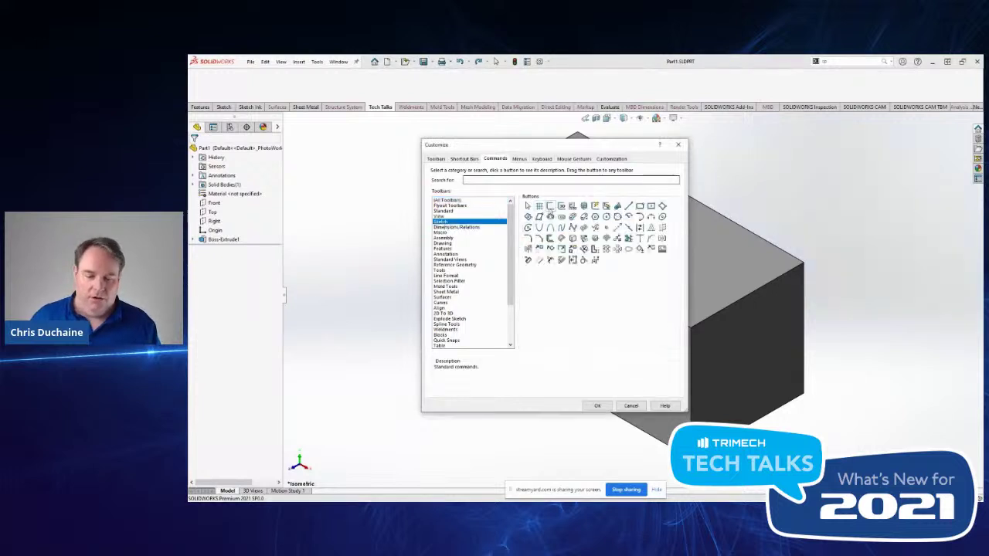
- Add Sketch, Line, Midpoint Line and Centerline buttons to the Tech Talks tab
{"action": "left_click", "coordinate": [550, 206]}
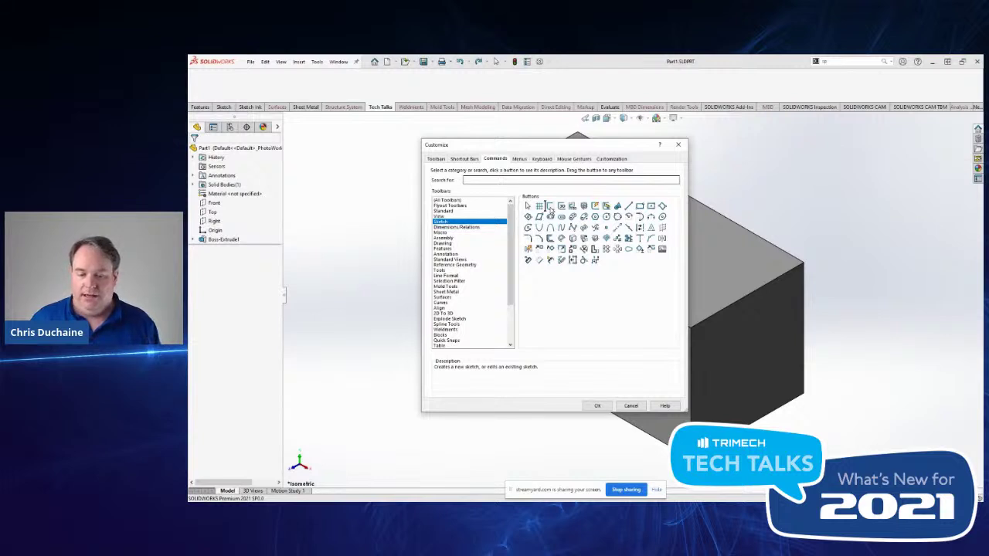
{"action": "left_click_drag", "start_coordinate": [550, 207], "coordinate": [198, 78]}
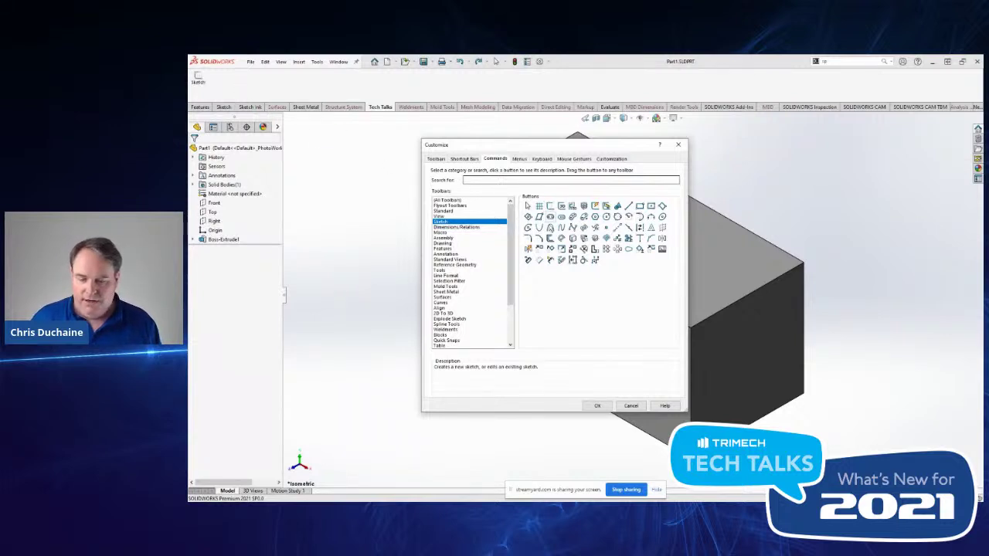
{"action": "mouse_move", "coordinate": [629, 207]}
{"action": "left_mouse_down"}
{"action": "mouse_move", "coordinate": [333, 91]}
{"action": "mouse_move", "coordinate": [214, 77]}
{"action": "left_mouse_up"}
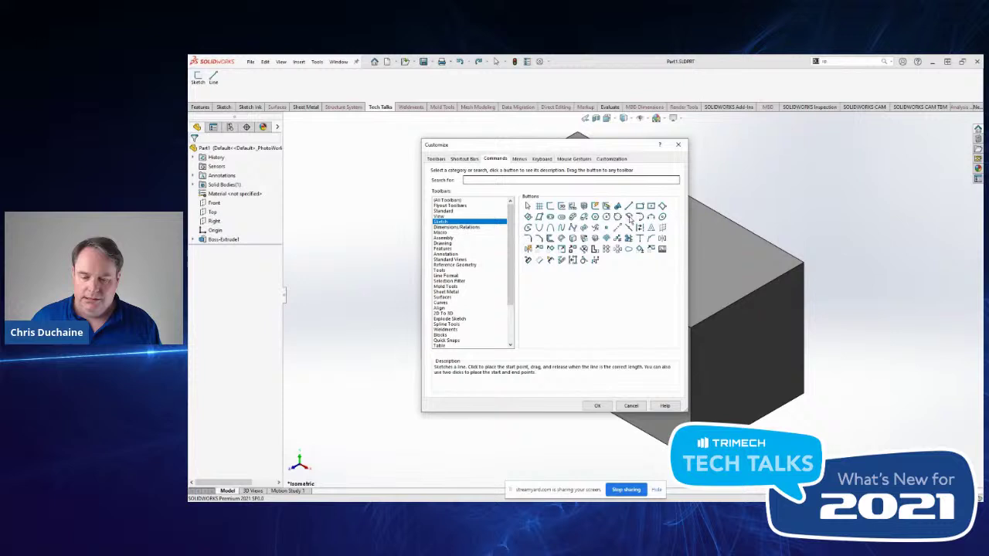
{"action": "left_click_drag", "start_coordinate": [631, 224], "coordinate": [232, 78]}
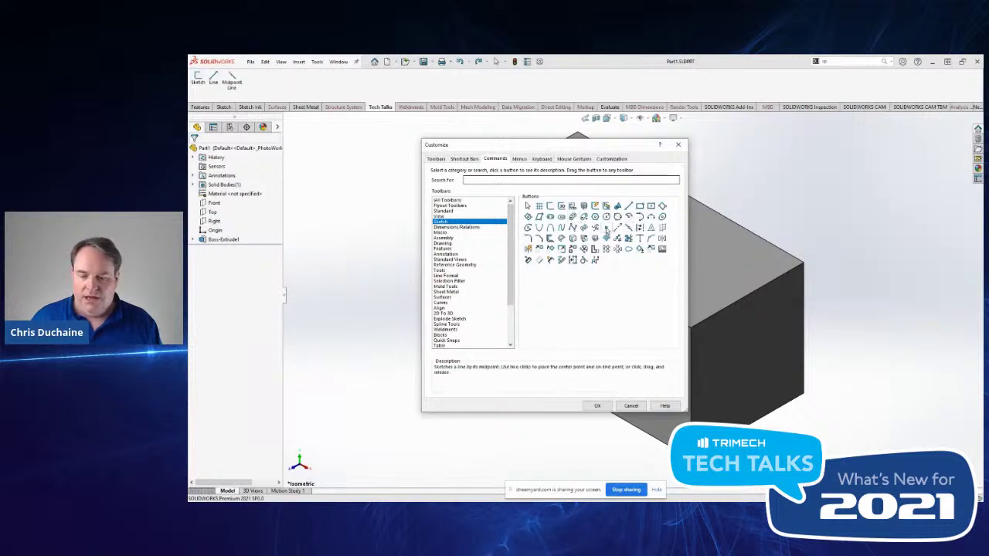
{"action": "left_click_drag", "start_coordinate": [618, 228], "coordinate": [257, 78]}
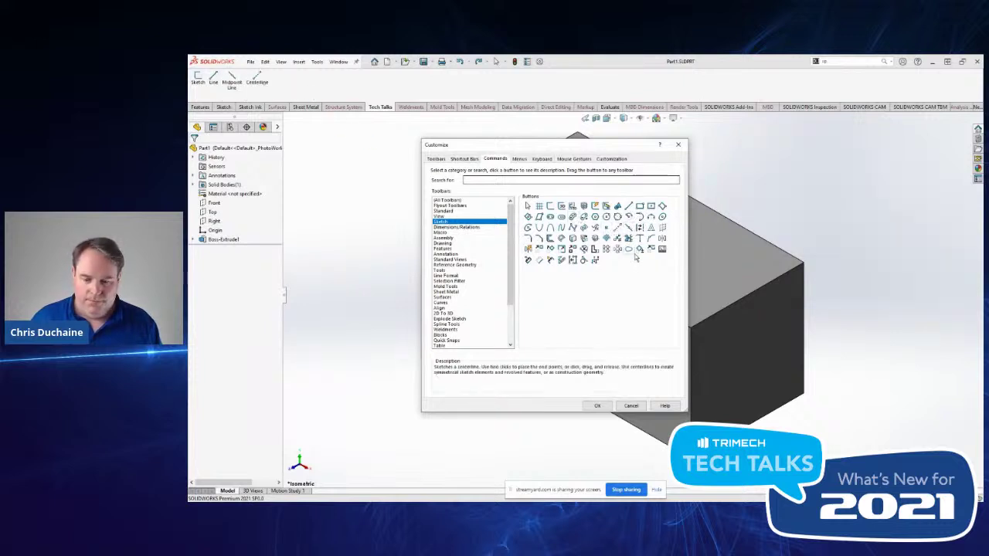
- Add Convert Entities, Offset Entities and Intersection Curve after Centerline
{"action": "left_click_drag", "start_coordinate": [572, 239], "coordinate": [280, 80]}
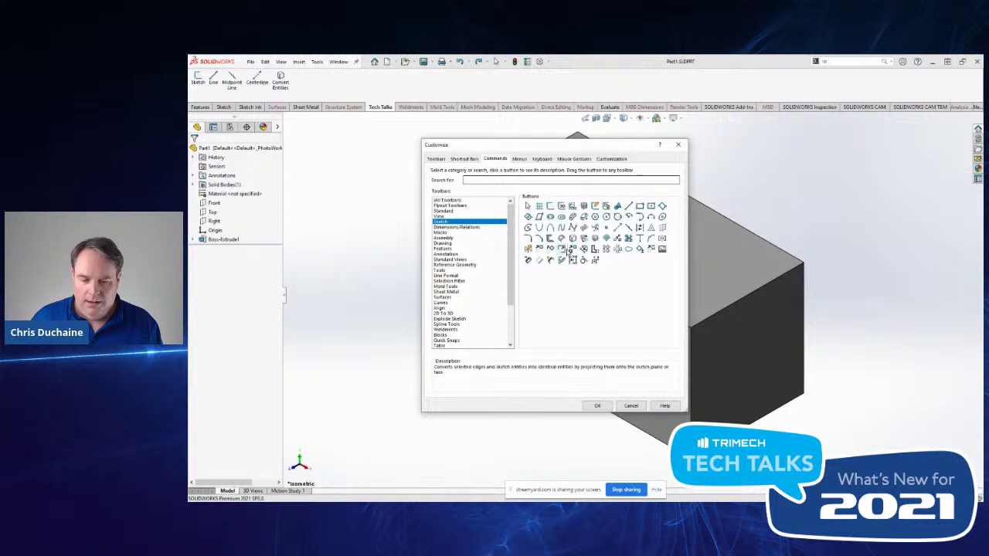
{"action": "left_click_drag", "start_coordinate": [549, 238], "coordinate": [324, 89]}
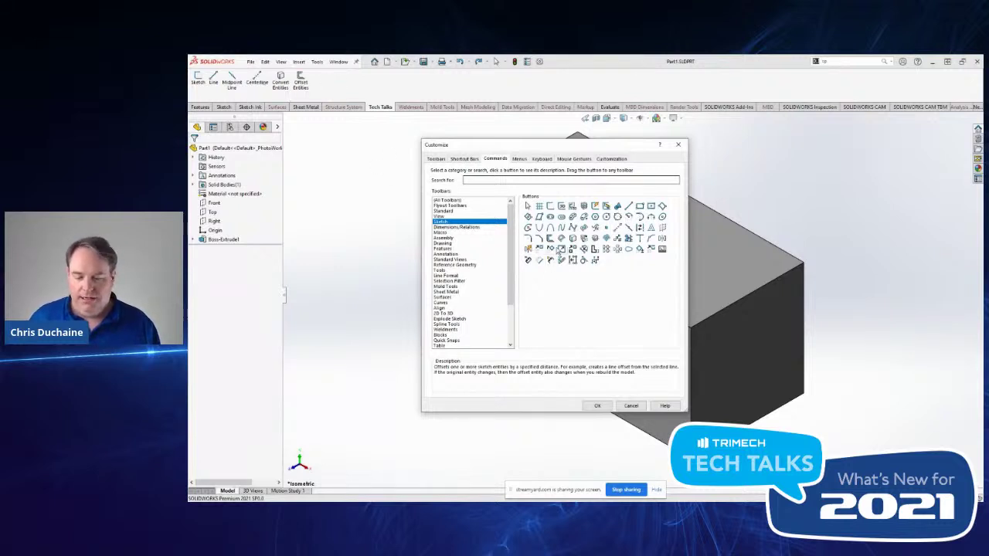
{"action": "left_click_drag", "start_coordinate": [600, 247], "coordinate": [359, 90]}
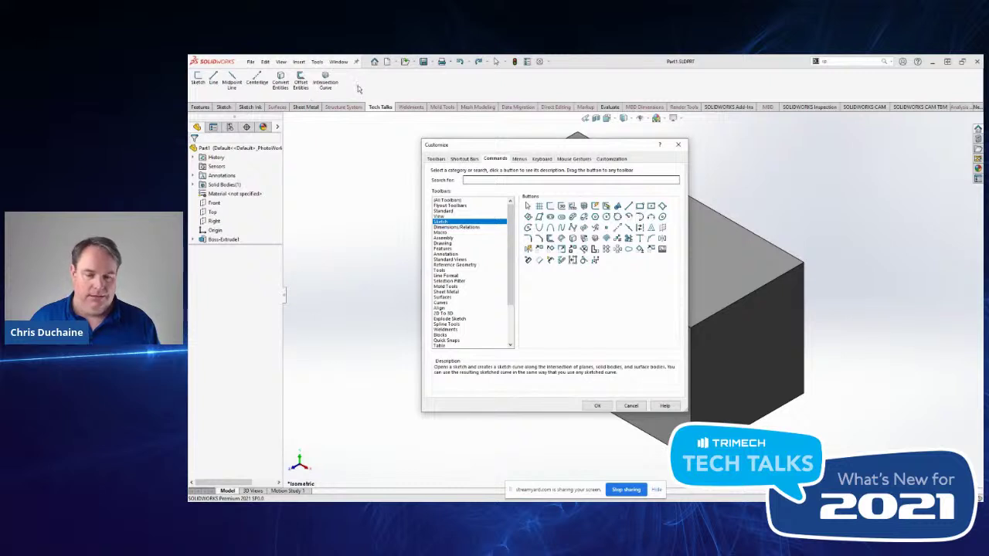
- Turn off Text Below on Line and stack Line, Midpoint Line and Centerline together
{"action": "right_click", "coordinate": [215, 91]}
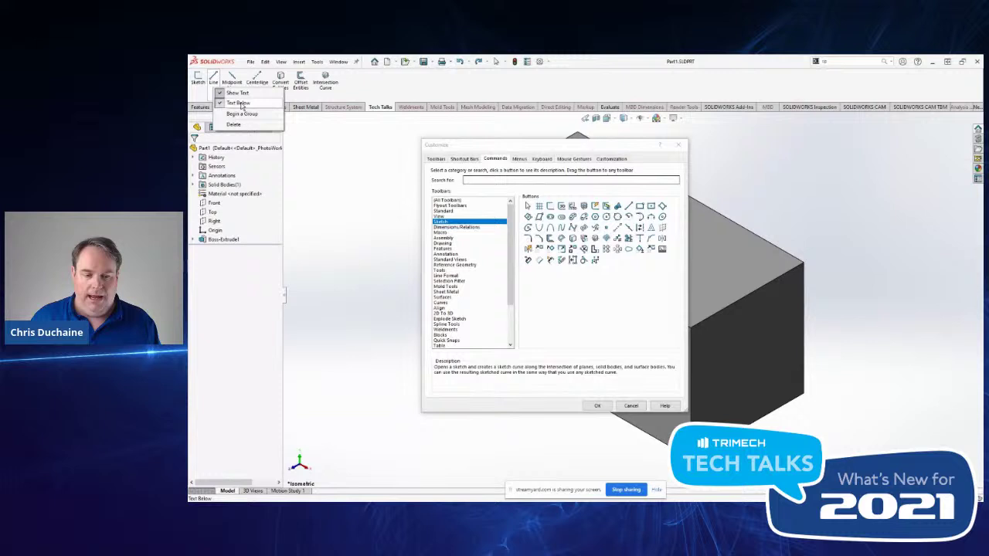
{"action": "left_click", "coordinate": [242, 103]}
{"action": "right_click", "coordinate": [249, 87]}
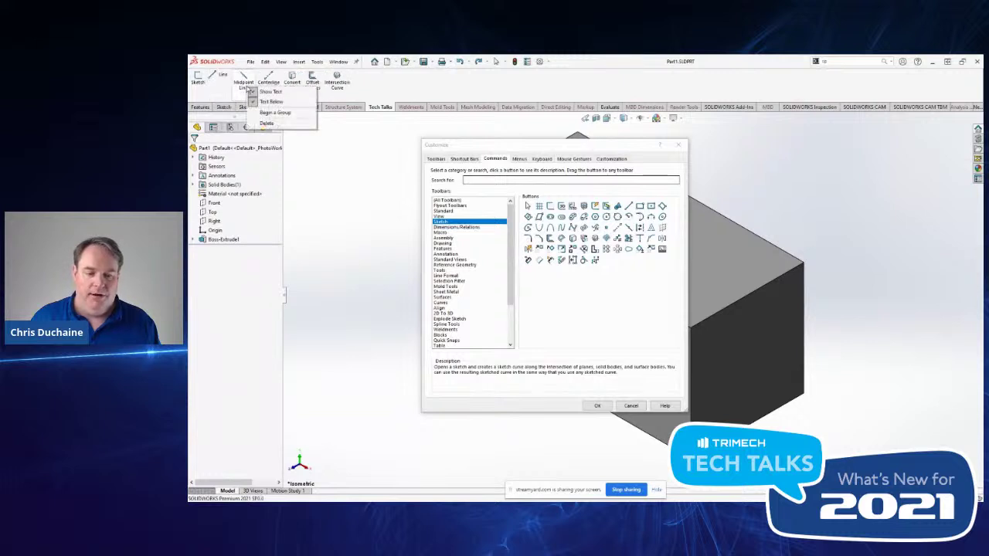
{"action": "left_click", "coordinate": [266, 103]}
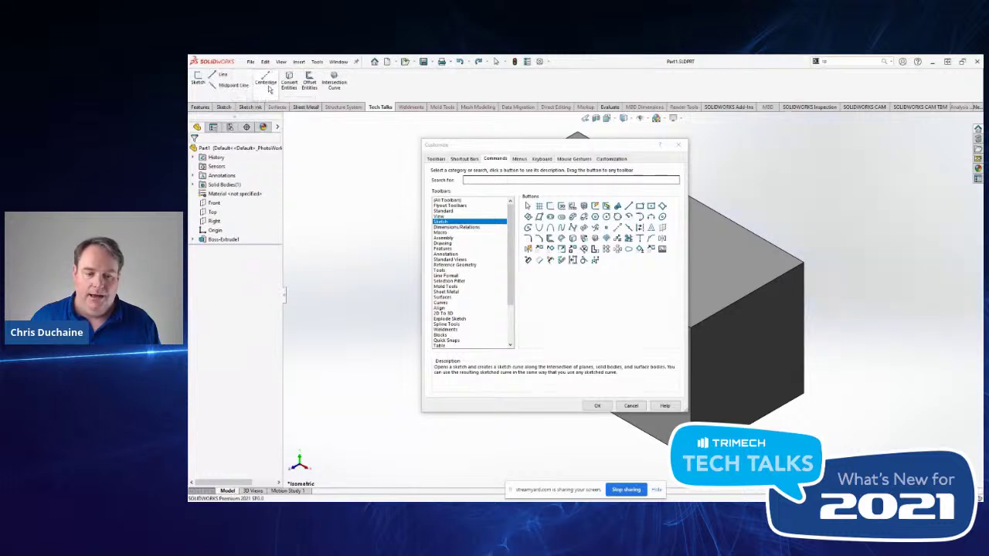
{"action": "right_click", "coordinate": [271, 87]}
{"action": "left_click", "coordinate": [289, 109]}
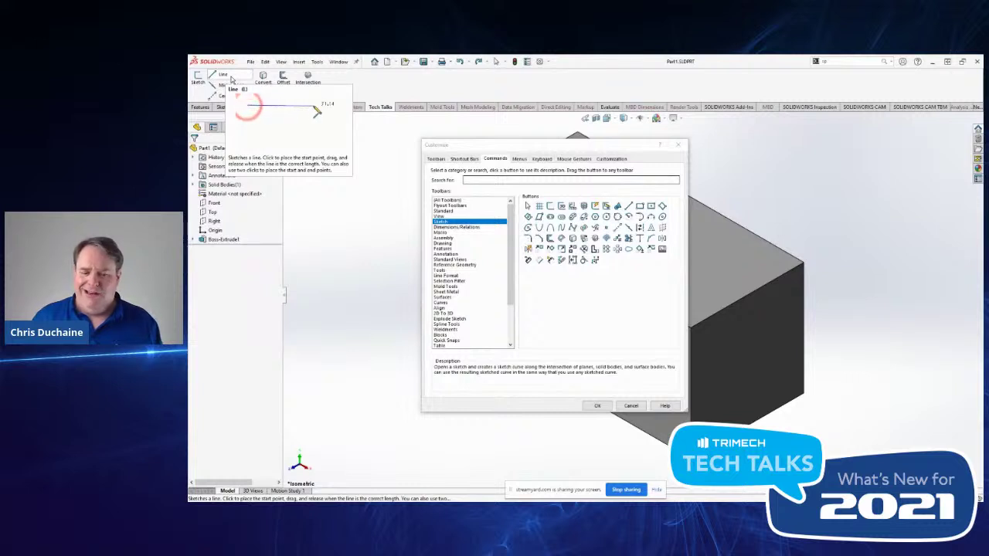
- Uncheck Show Text on Line, Midpoint Line and Centerline so they appear icon-only
{"action": "right_click", "coordinate": [232, 80]}
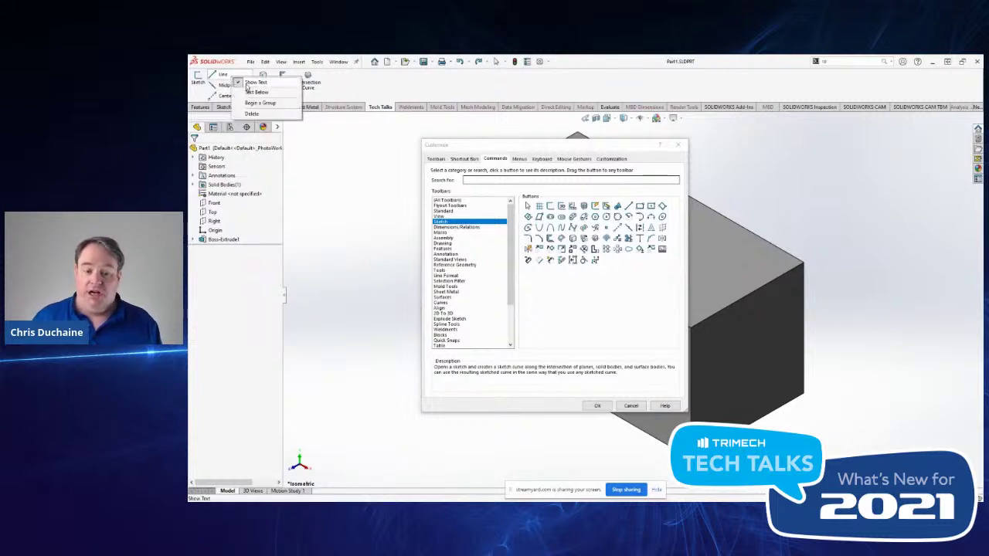
{"action": "left_click", "coordinate": [246, 81]}
{"action": "right_click", "coordinate": [238, 80]}
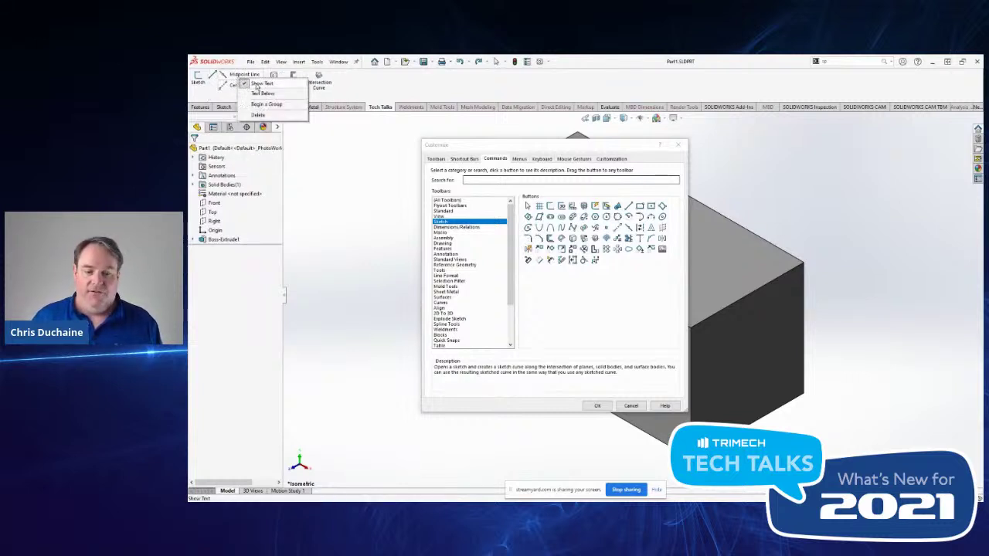
{"action": "left_click", "coordinate": [249, 90]}
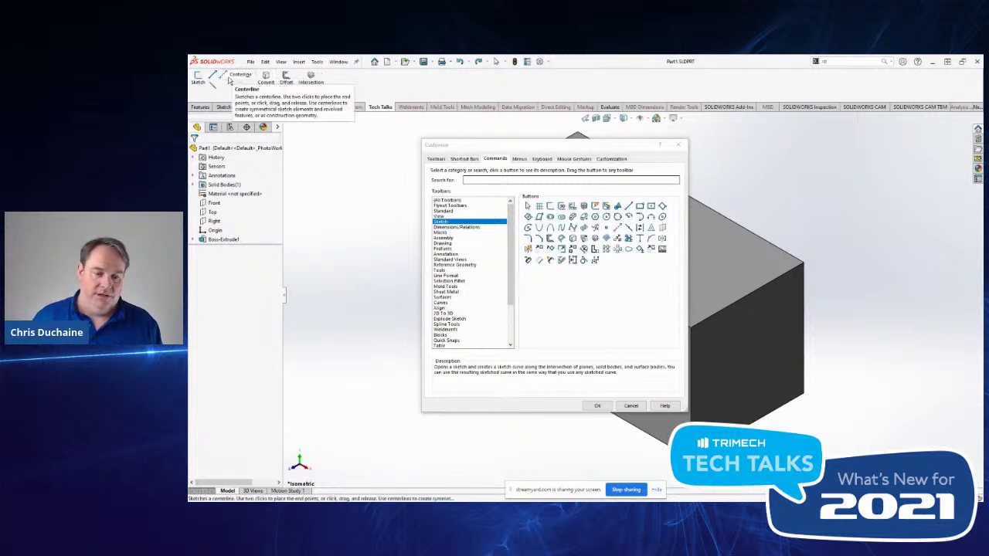
{"action": "right_click", "coordinate": [230, 79]}
{"action": "left_click", "coordinate": [250, 84]}
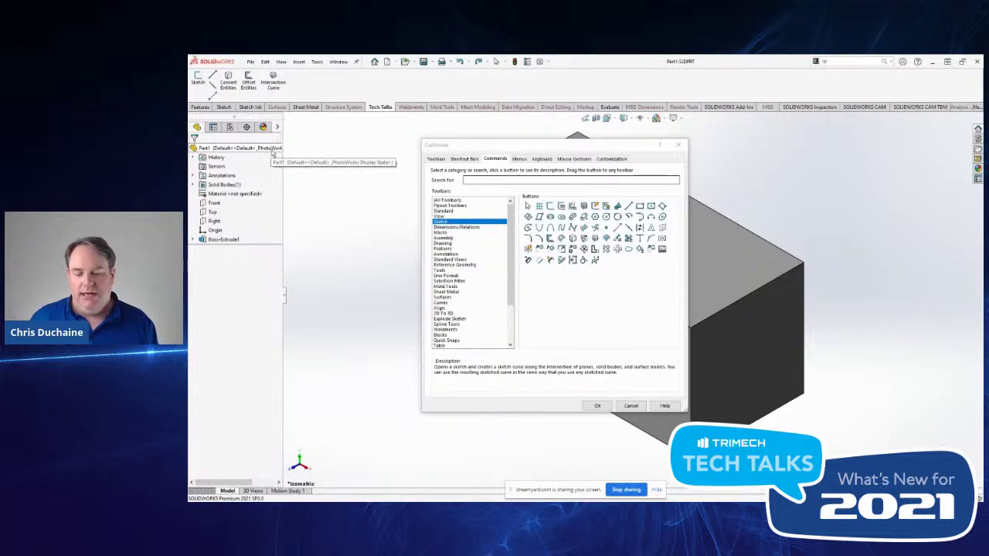
- From Features, add Extruded Boss/Base, Revolved Boss/Base, Swept Boss/Base, Extruded Cut and Scale to Tech Talks
{"action": "left_click", "coordinate": [456, 248]}
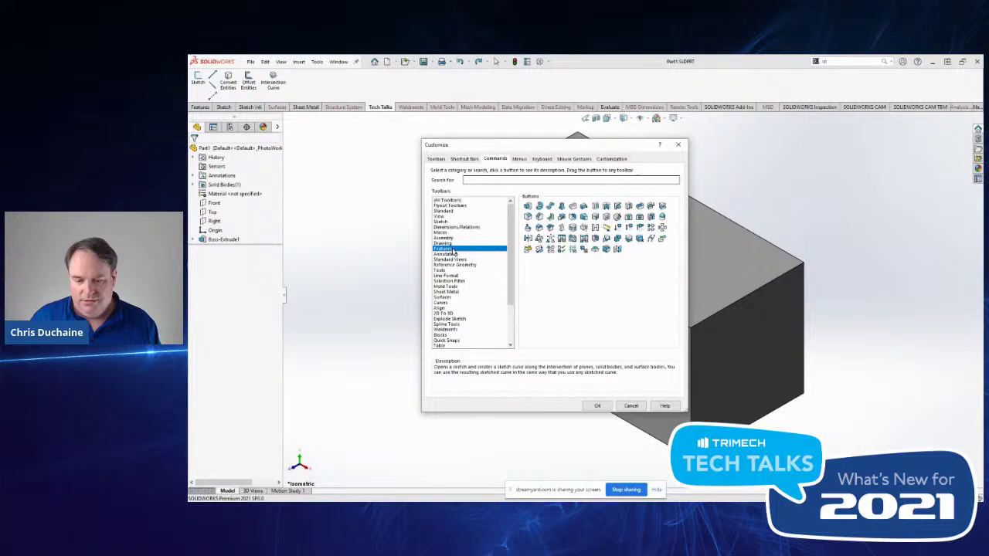
{"action": "left_click_drag", "start_coordinate": [527, 206], "coordinate": [300, 80]}
{"action": "left_click_drag", "start_coordinate": [541, 205], "coordinate": [409, 98]}
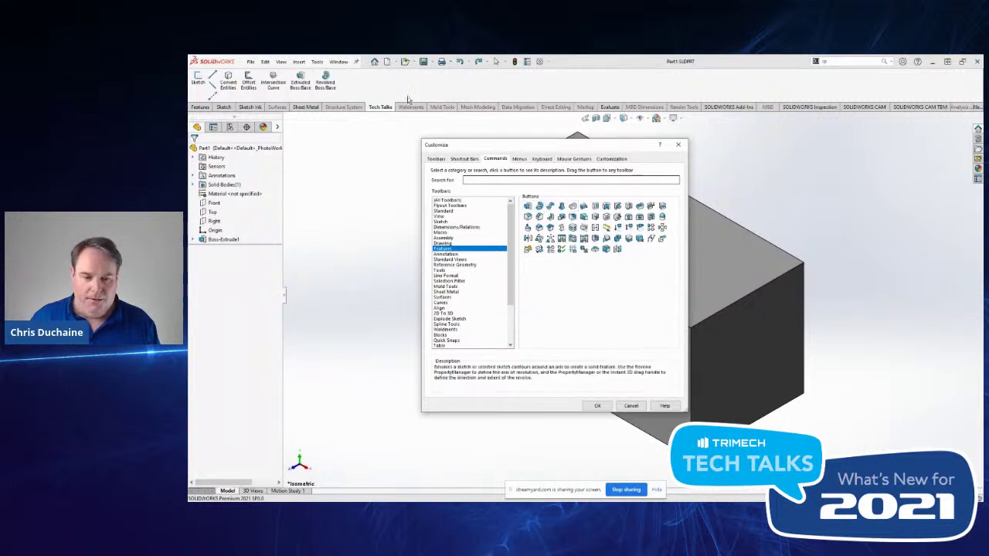
{"action": "left_click_drag", "start_coordinate": [550, 205], "coordinate": [443, 91]}
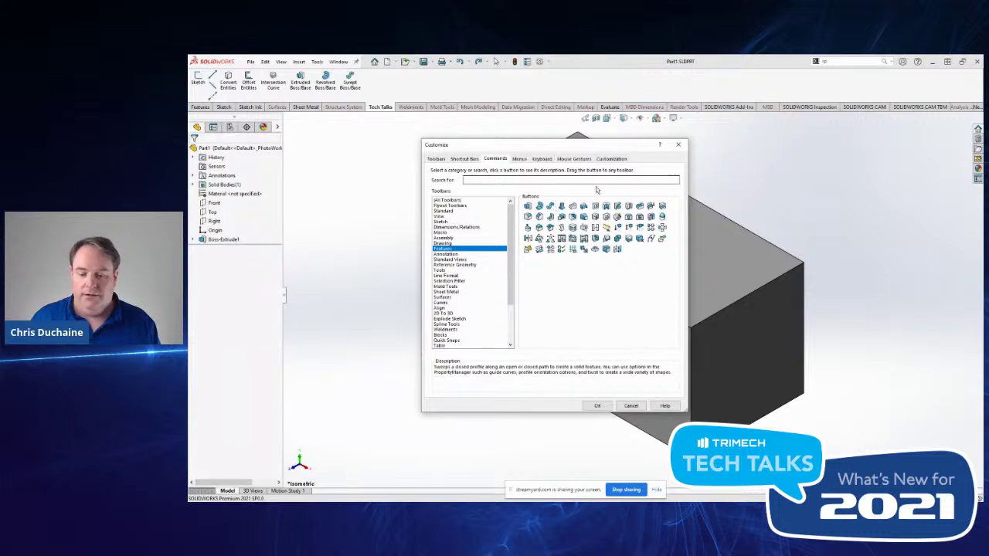
{"action": "left_click_drag", "start_coordinate": [583, 206], "coordinate": [374, 83]}
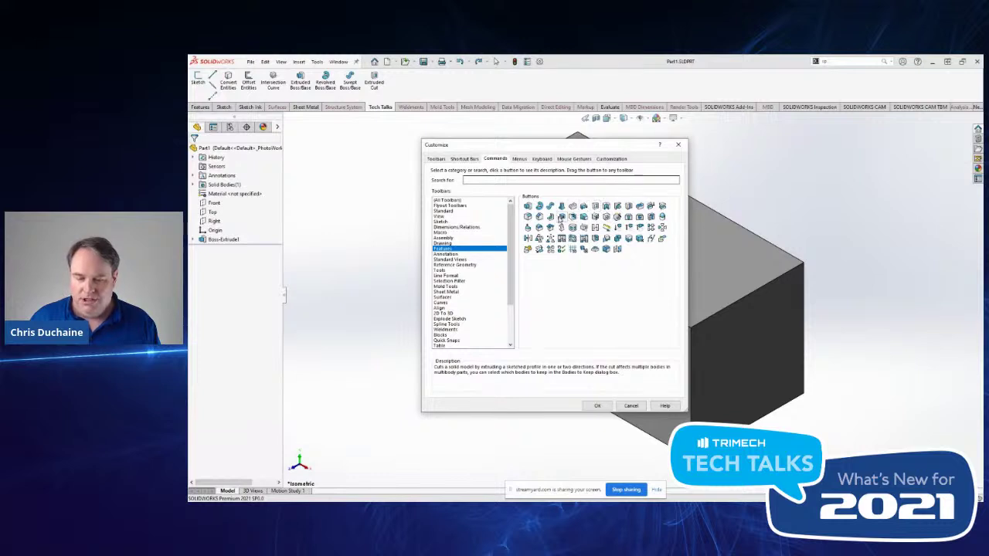
{"action": "left_click_drag", "start_coordinate": [561, 218], "coordinate": [454, 96]}
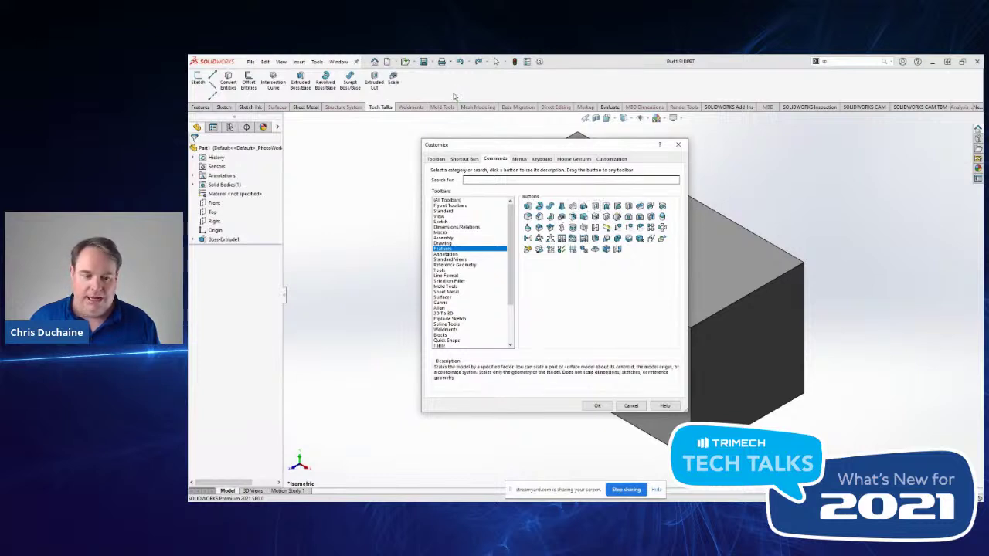
- Make Extruded Boss/Base begin a new group and switch the command category to Drawing
{"action": "right_click", "coordinate": [295, 82]}
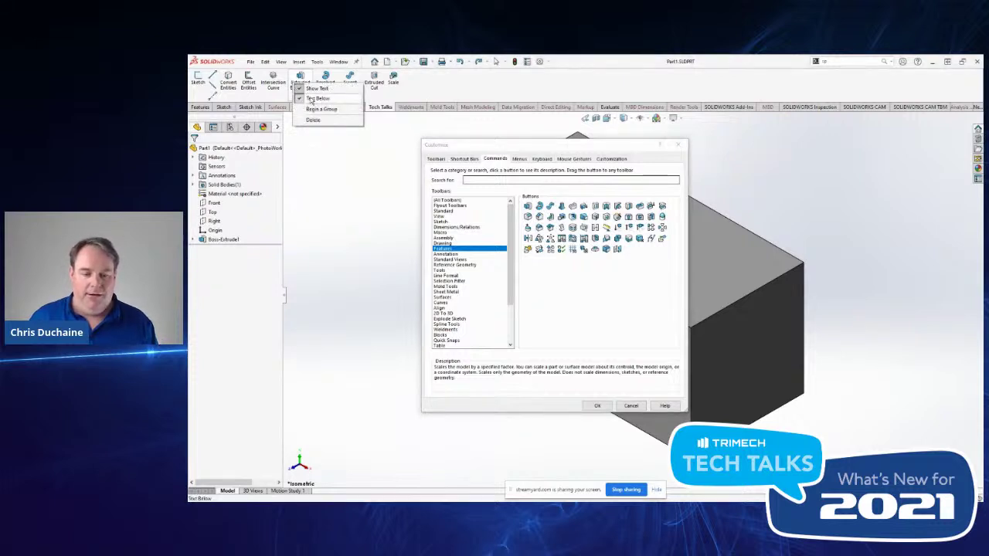
{"action": "left_click", "coordinate": [309, 110]}
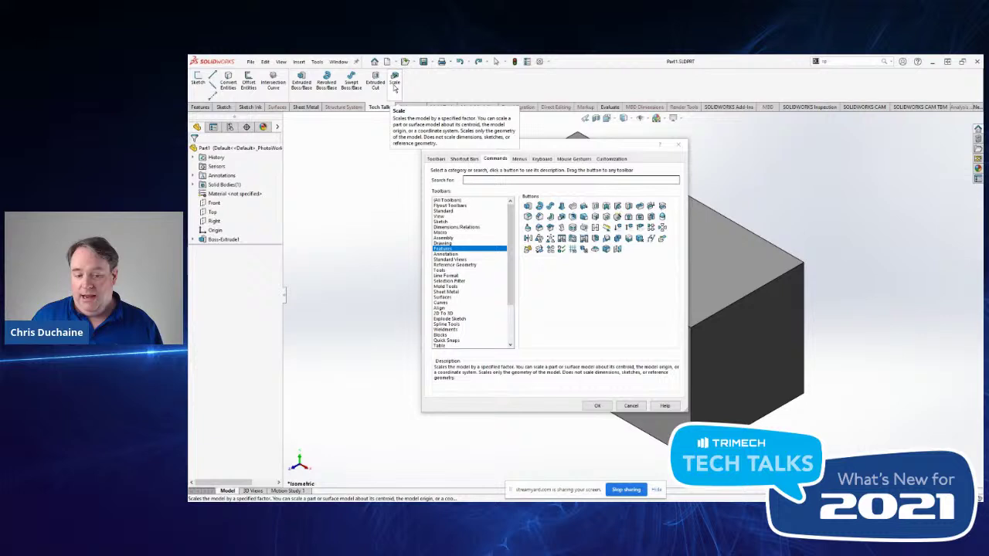
{"action": "left_click", "coordinate": [452, 243]}
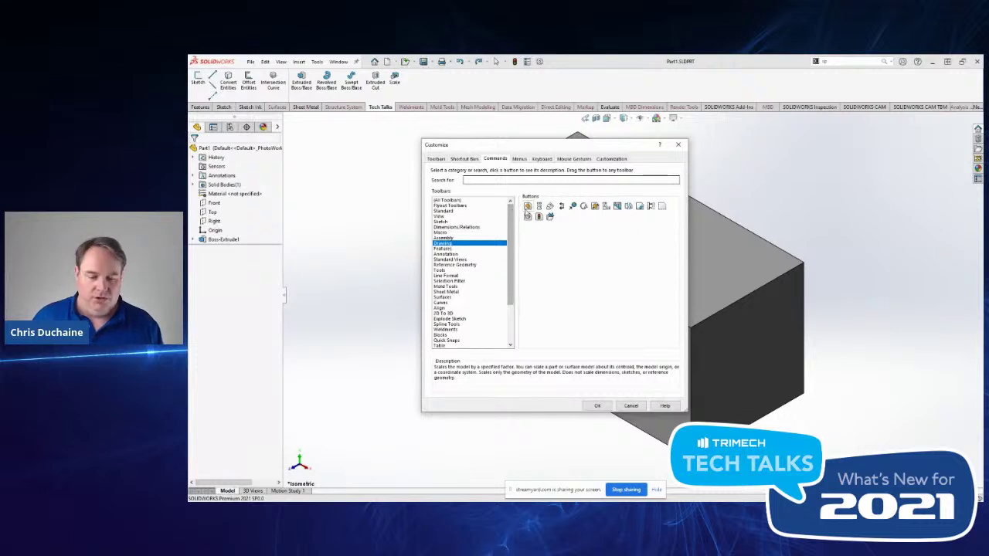
- Drag Model View, Projected View, Auxiliary View and Relative View onto the Tech Talks tab
{"action": "left_click_drag", "start_coordinate": [527, 207], "coordinate": [444, 98]}
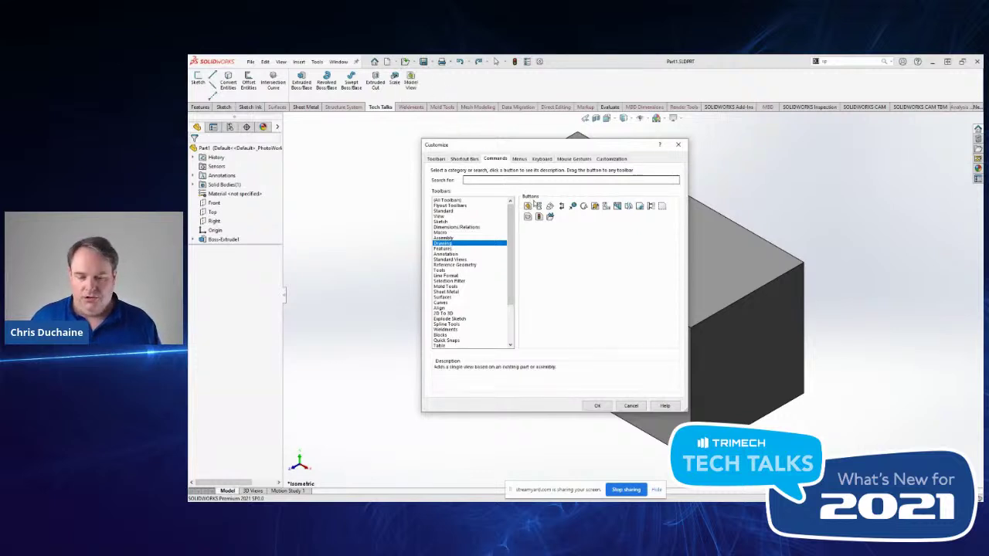
{"action": "left_click_drag", "start_coordinate": [539, 205], "coordinate": [509, 91]}
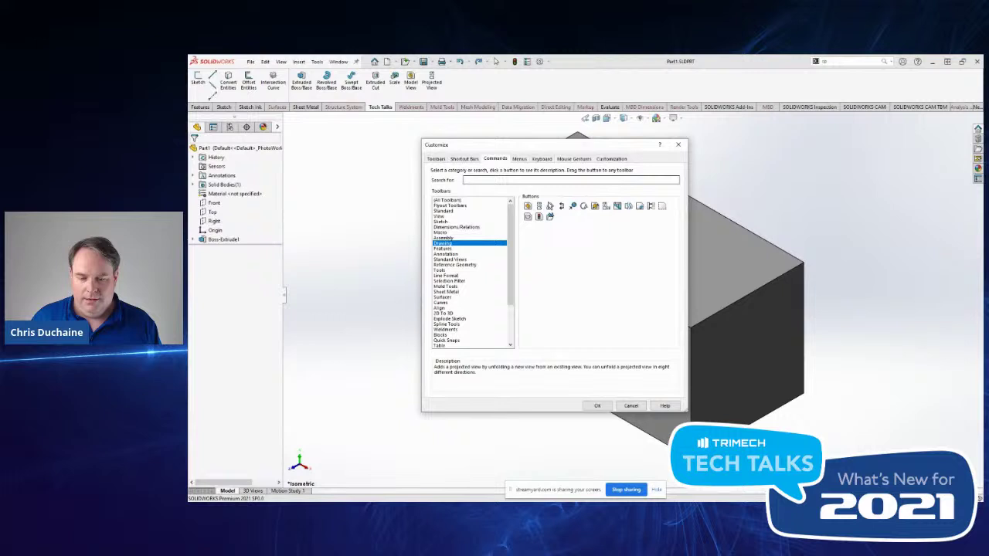
{"action": "mouse_move", "coordinate": [550, 207]}
{"action": "left_mouse_down"}
{"action": "mouse_move", "coordinate": [548, 178]}
{"action": "mouse_move", "coordinate": [506, 84]}
{"action": "left_mouse_up"}
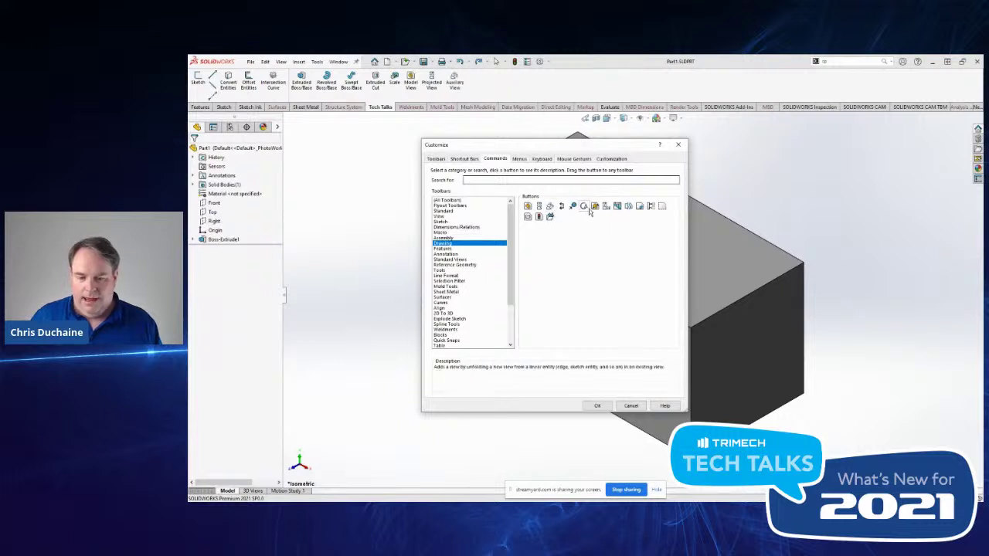
{"action": "left_click_drag", "start_coordinate": [595, 206], "coordinate": [544, 98]}
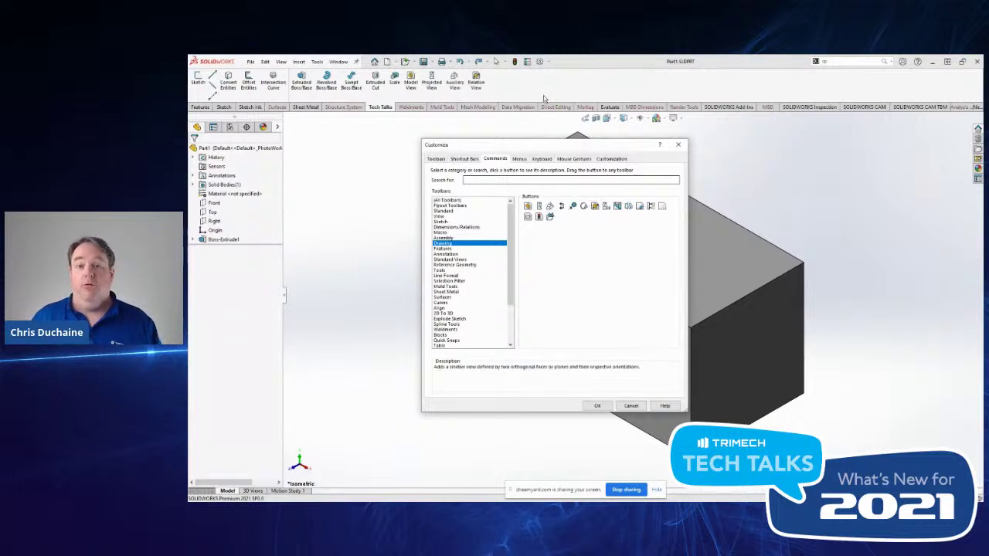
- Begin a new group at Model View and accept the customization changes
{"action": "right_click", "coordinate": [412, 90]}
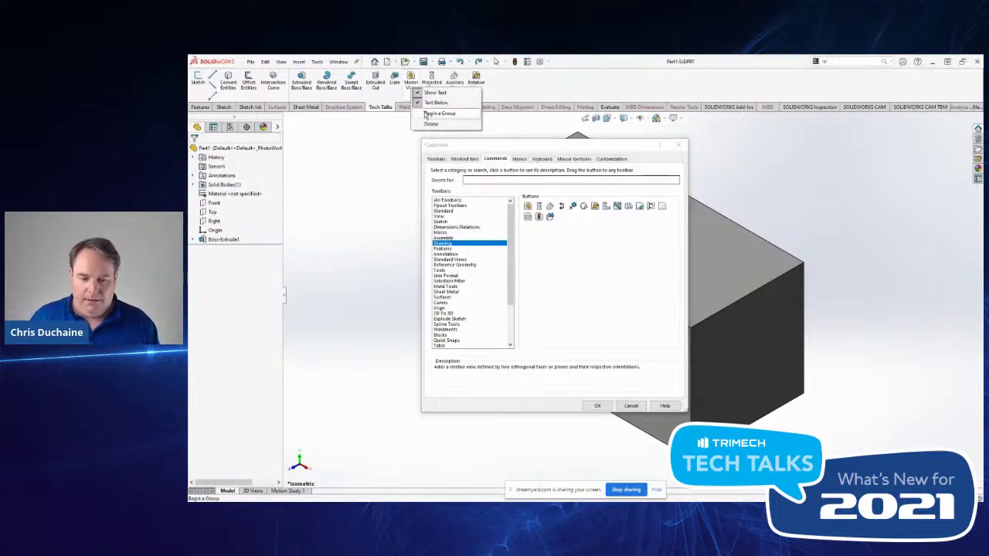
{"action": "left_click", "coordinate": [432, 113]}
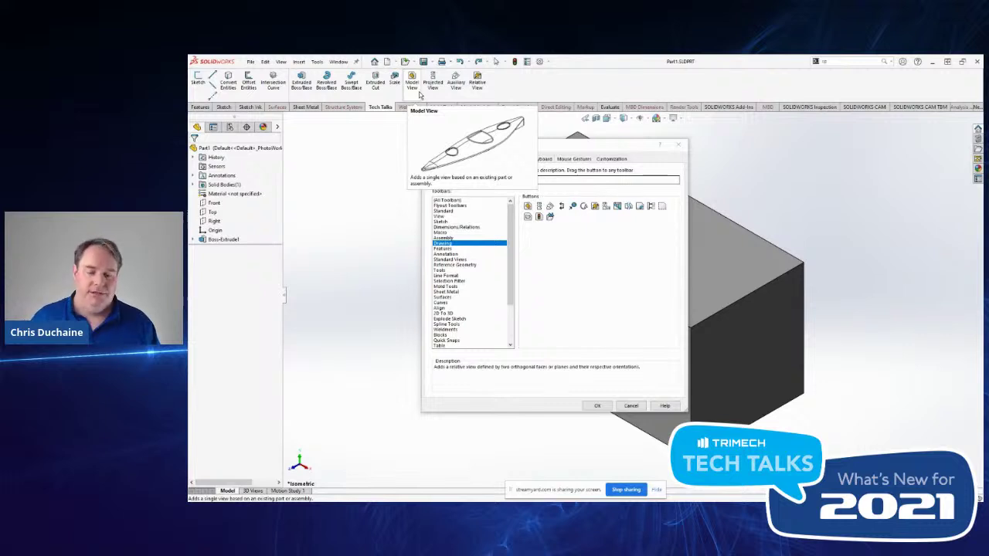
{"action": "left_click", "coordinate": [598, 406]}
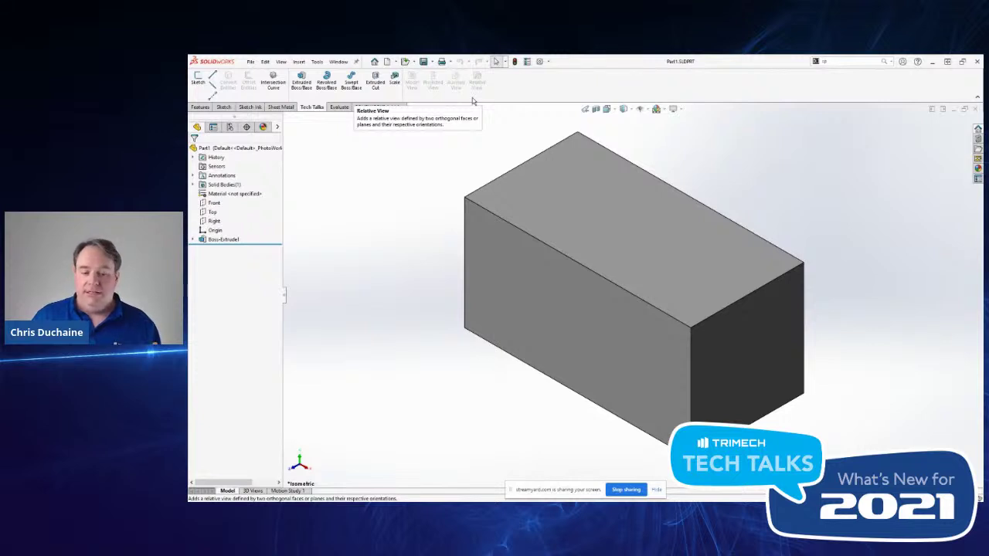
- Show the Sketch tab and set the search box to look up Commands
{"action": "left_click", "coordinate": [224, 107]}
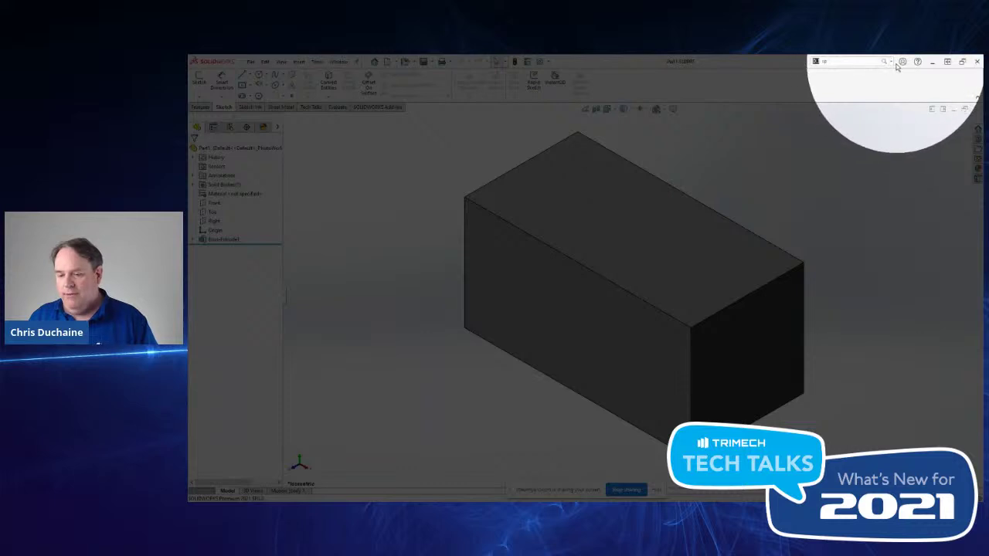
{"action": "key", "text": "Escape"}
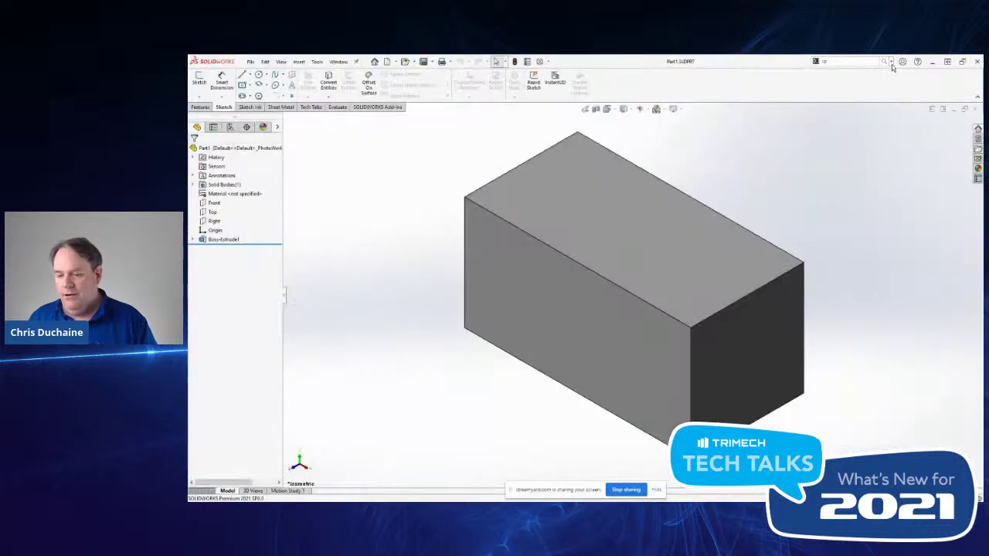
{"action": "left_click", "coordinate": [891, 62]}
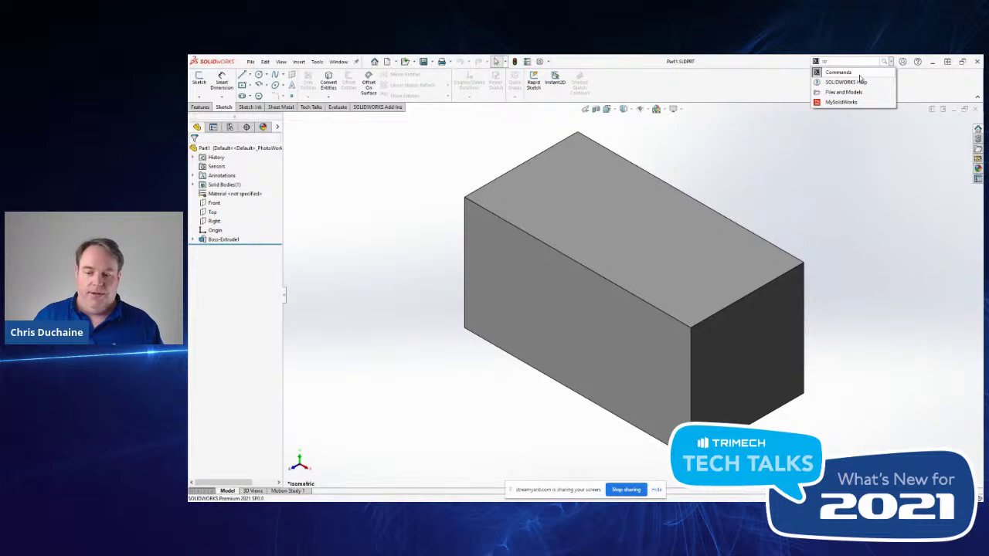
{"action": "left_click", "coordinate": [857, 72]}
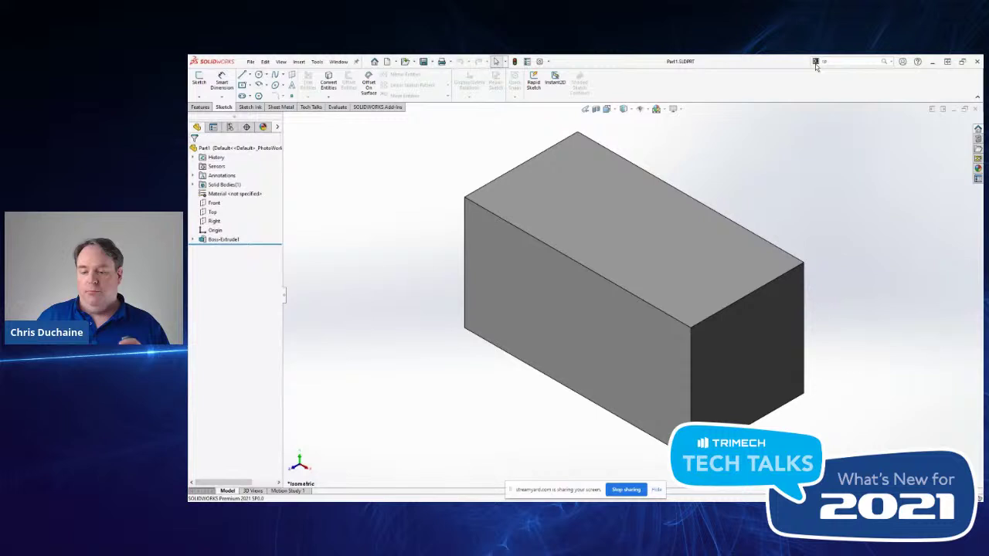
{"action": "left_click", "coordinate": [843, 62]}
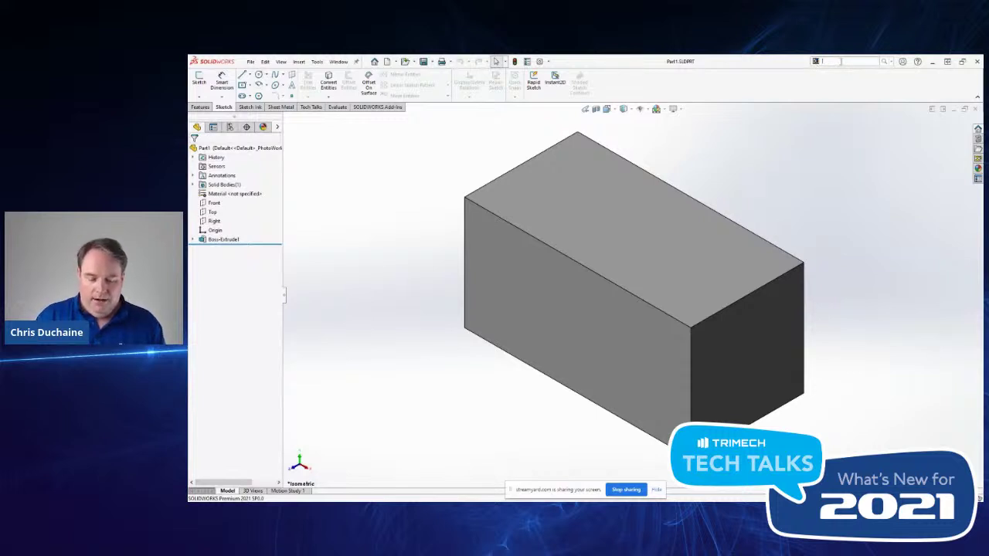
- Search 'mi' and place the Mirror command on the Sketch tab after Instant3D
{"action": "type", "text": "m"}
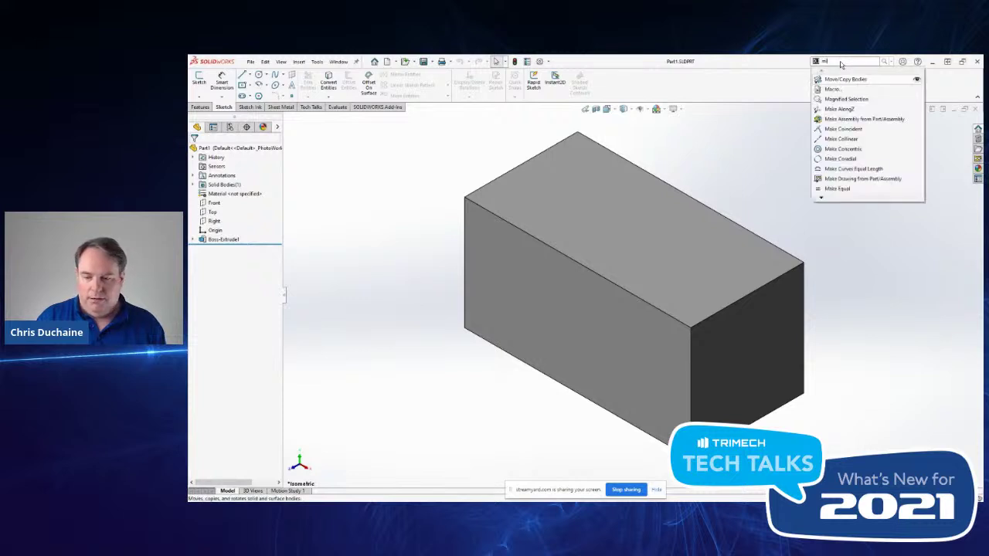
{"action": "type", "text": "i"}
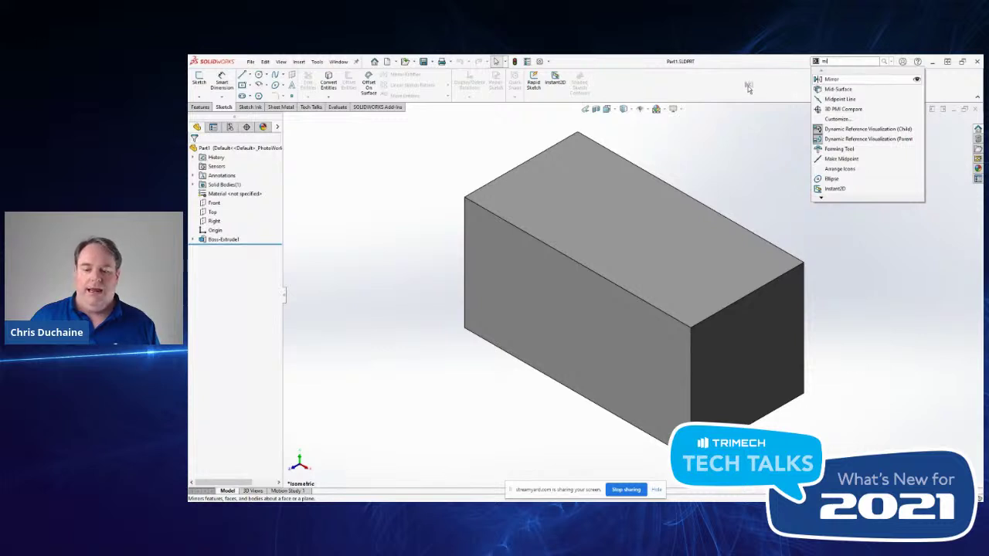
{"action": "left_click_drag", "start_coordinate": [748, 86], "coordinate": [748, 85]}
{"action": "left_click", "coordinate": [744, 126]}
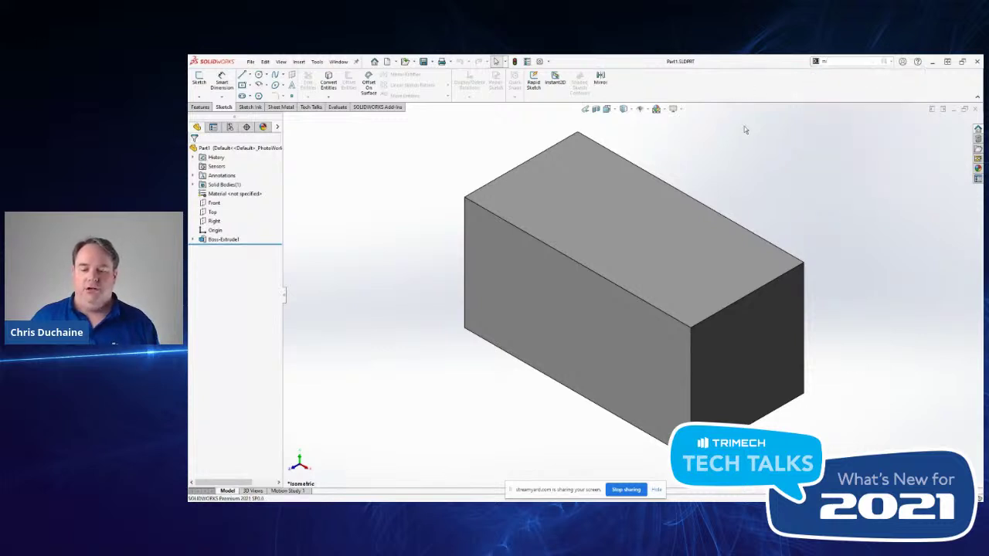
{"action": "left_click", "coordinate": [842, 61]}
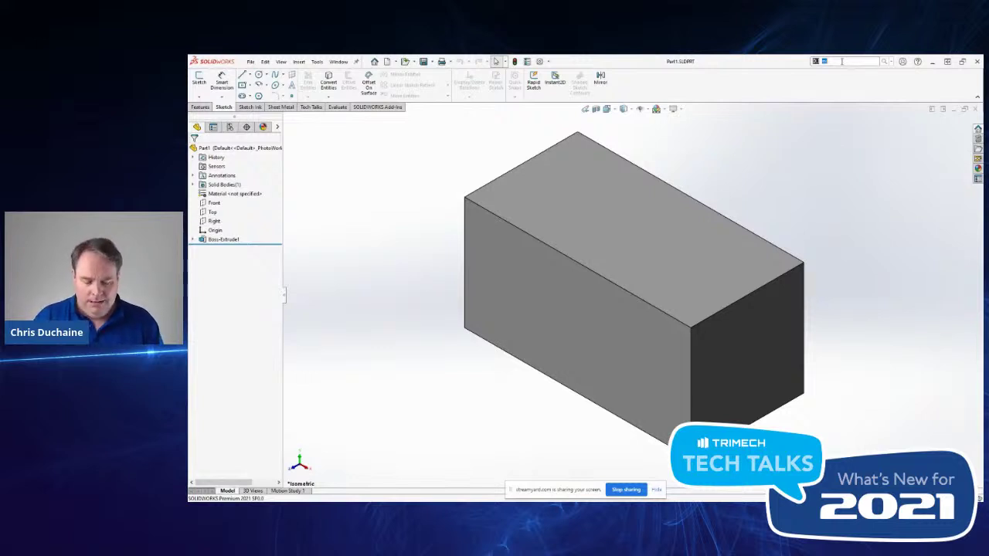
- Search 'spl', place Split after Mirror, then recheck the Sketch tab via Sheet Metal
{"action": "type", "text": "spl"}
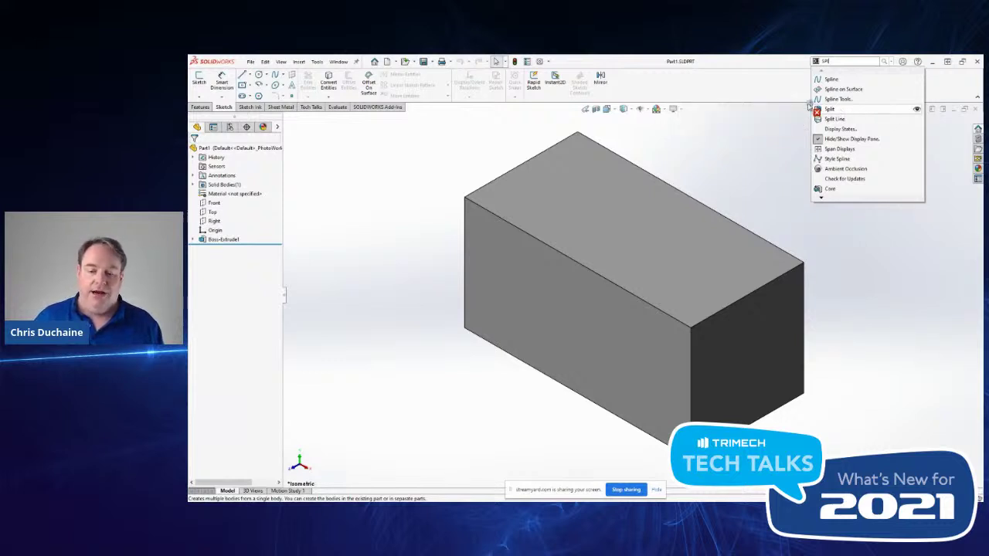
{"action": "left_click_drag", "start_coordinate": [753, 91], "coordinate": [754, 93]}
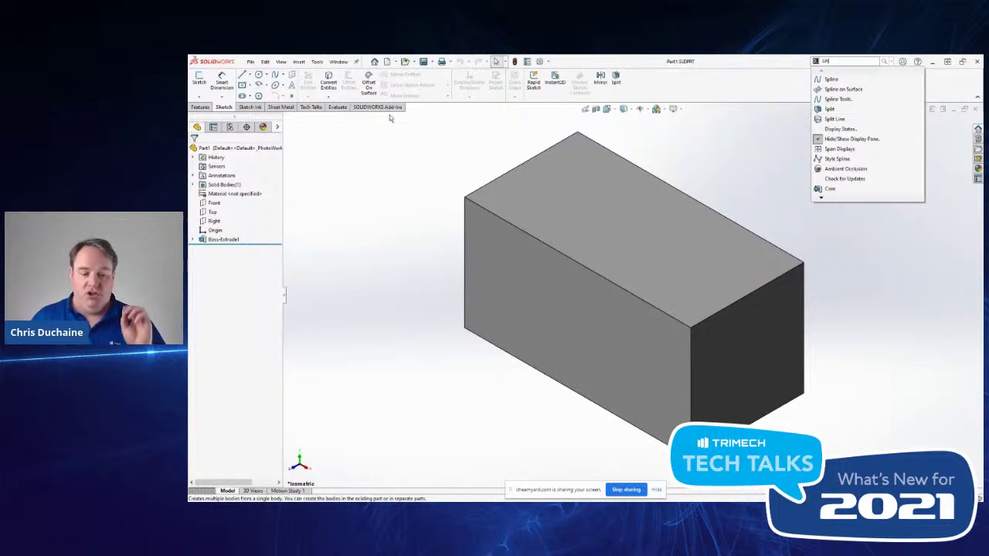
{"action": "left_click", "coordinate": [278, 107]}
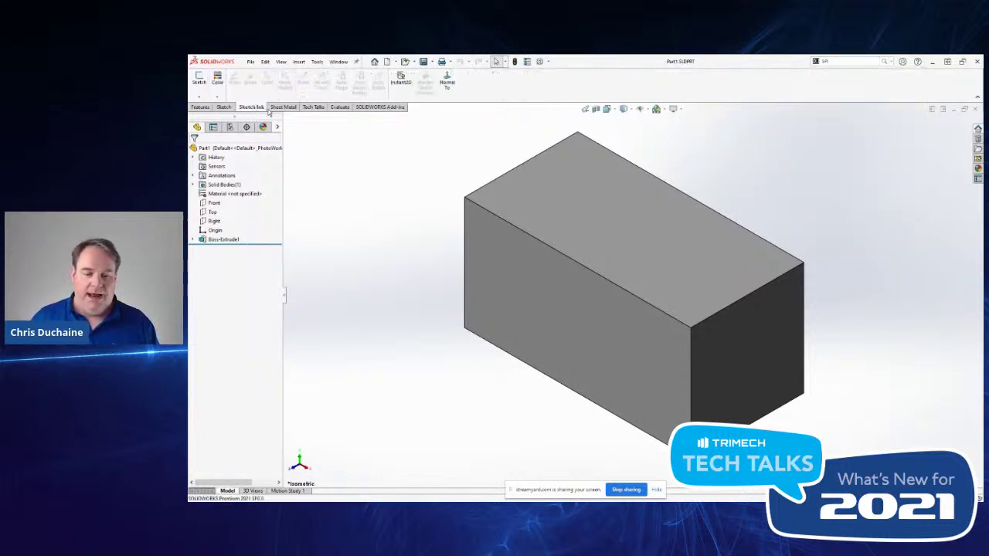
{"action": "left_click", "coordinate": [223, 107]}
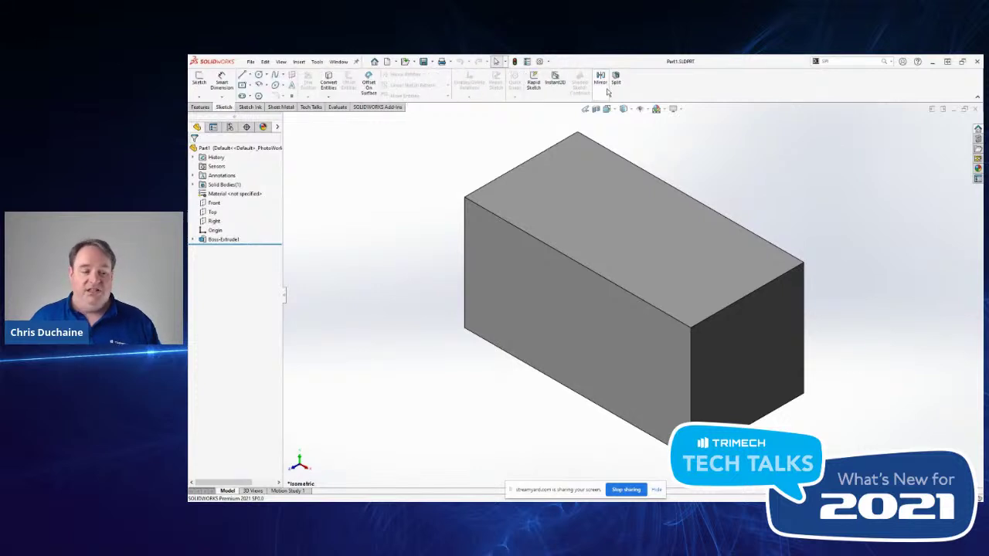